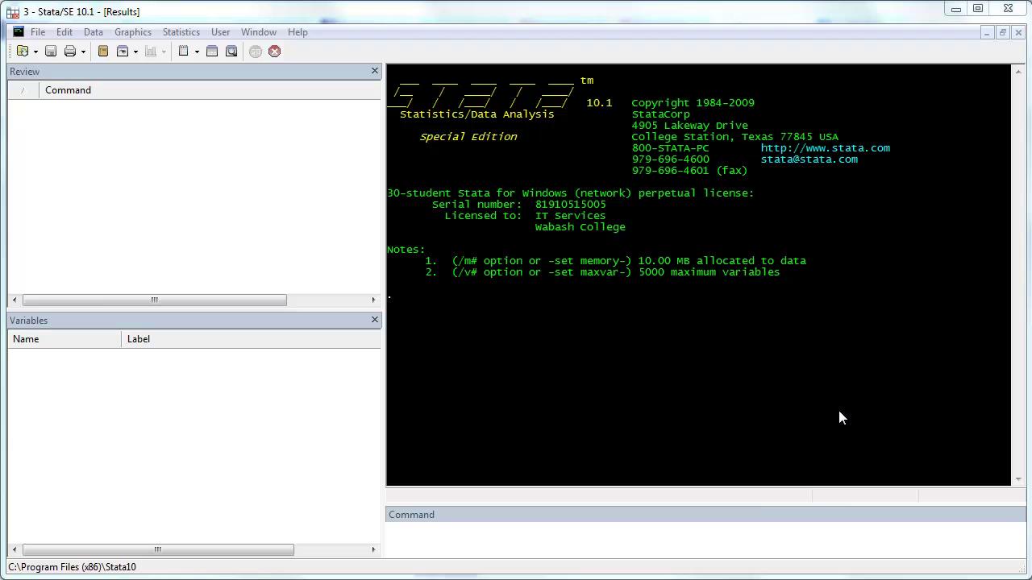
# Start a log of type Log (*.log) in the commons folder, overwriting the existing file Analyazing Mroz.log
pyautogui.click(36, 32)
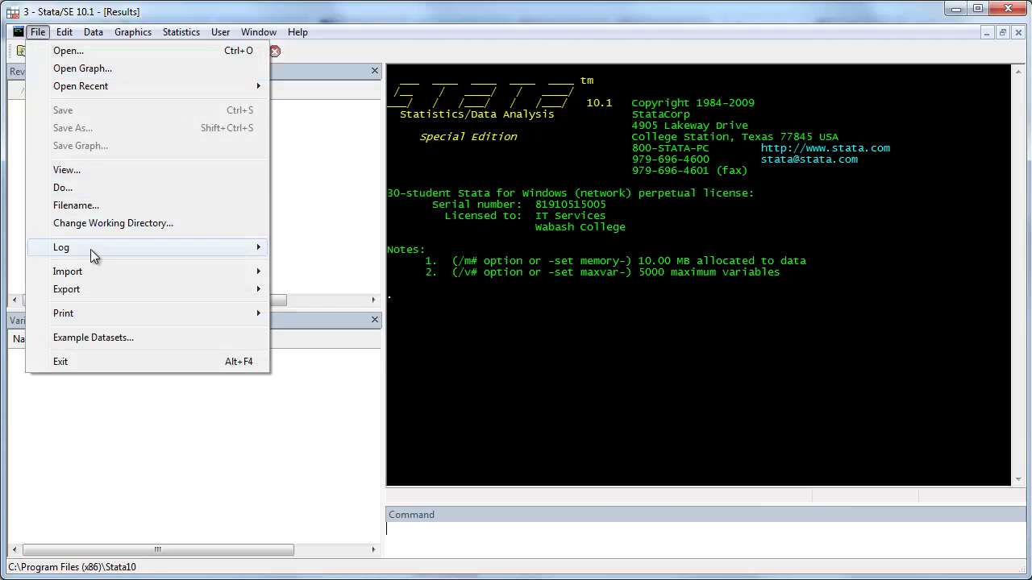
pyautogui.moveTo(91, 252)
pyautogui.click(337, 250)
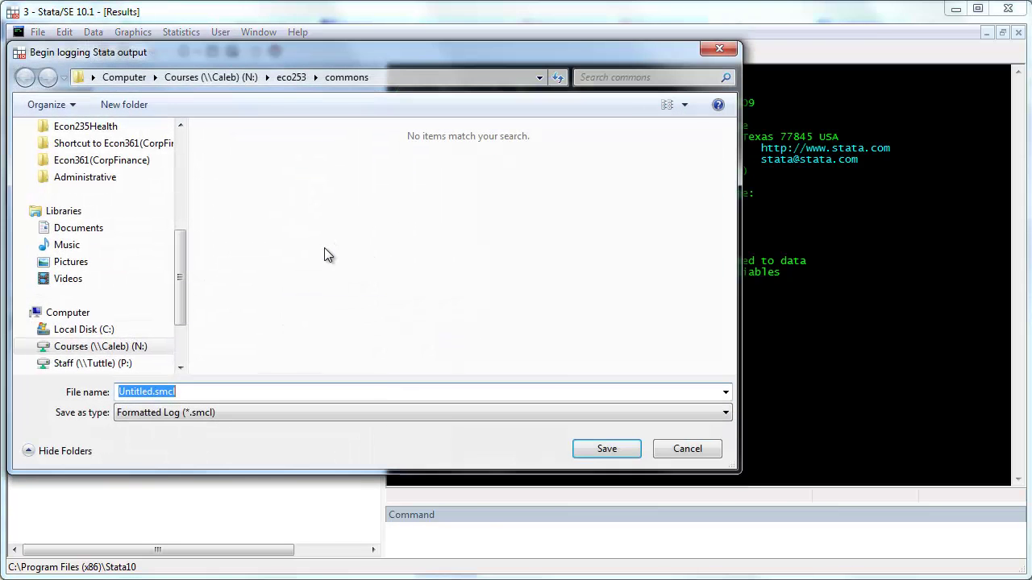
pyautogui.click(221, 411)
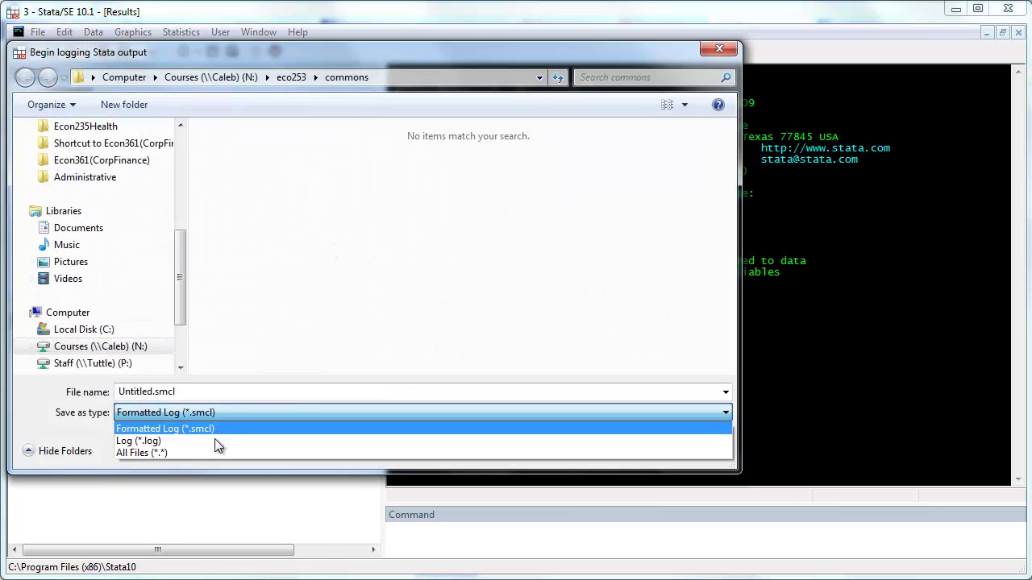
pyautogui.click(215, 440)
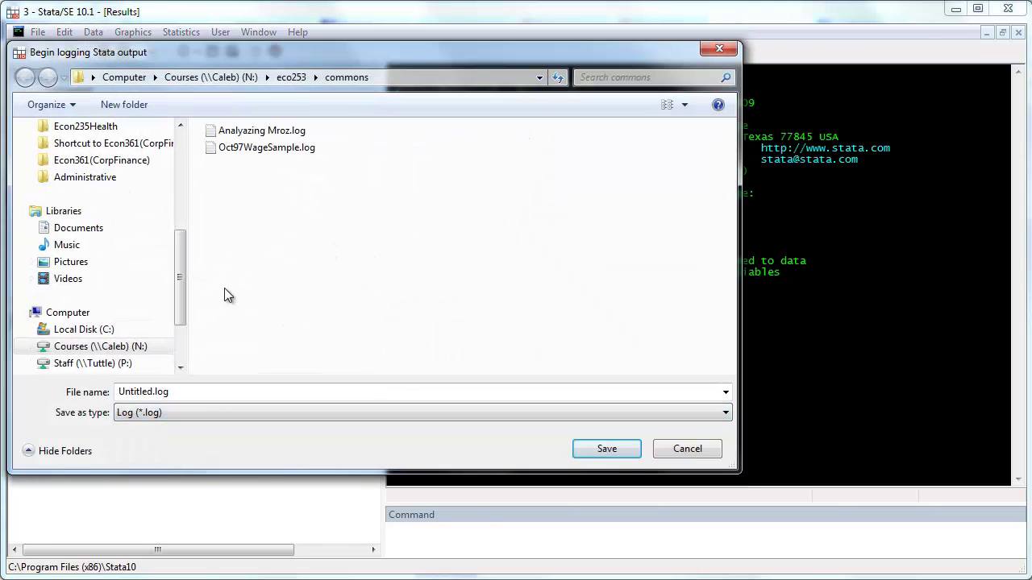
pyautogui.click(236, 132)
pyautogui.click(630, 448)
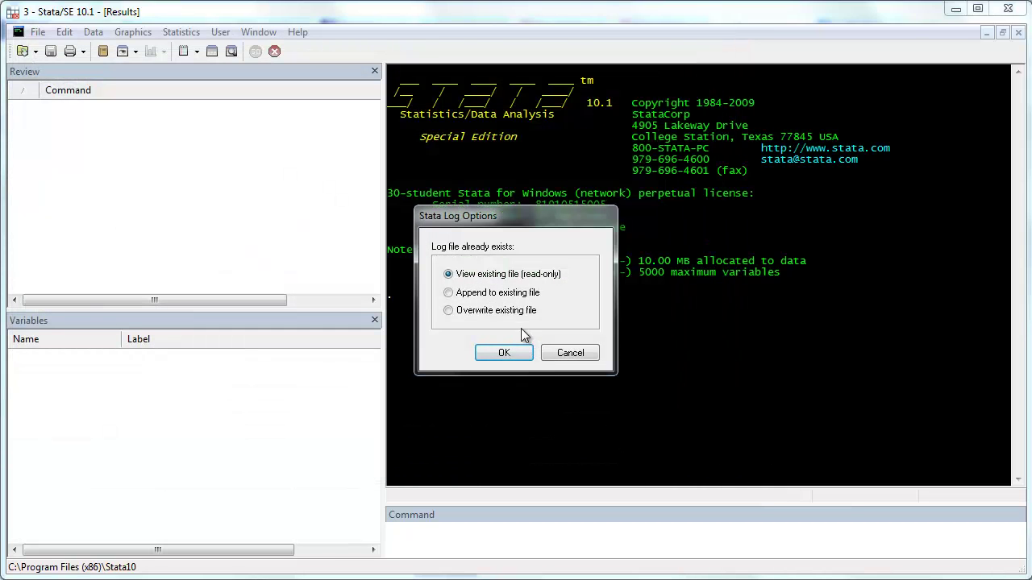
pyautogui.click(511, 312)
pyautogui.click(506, 353)
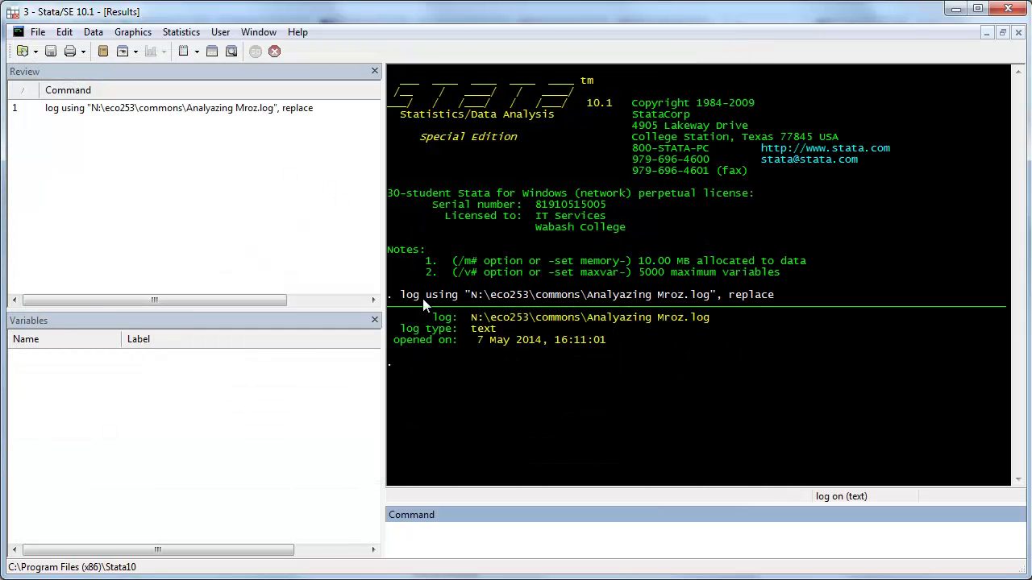
# Open the dataset mroz.dta from the commons folder
pyautogui.click(23, 50)
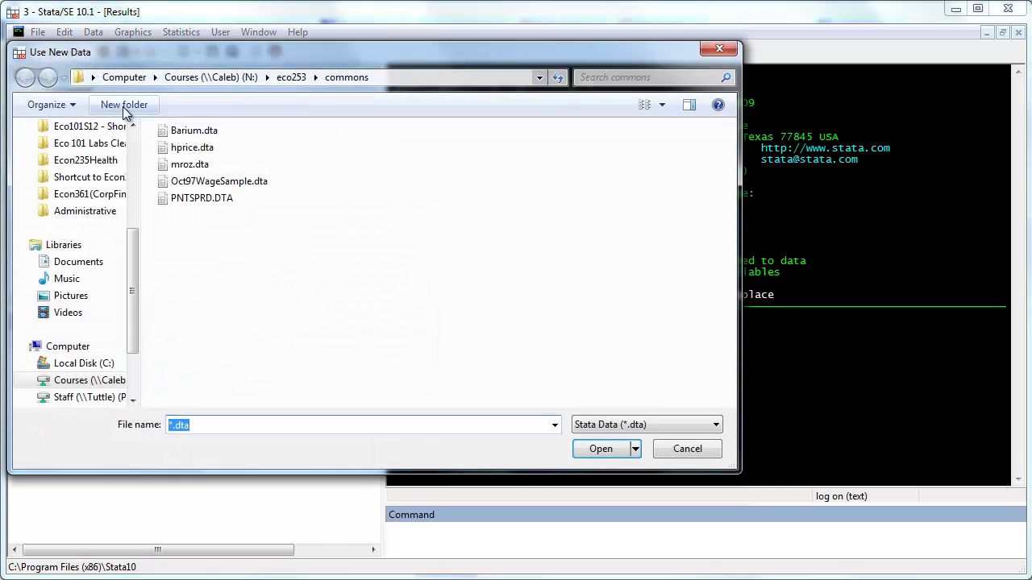
pyautogui.click(175, 165)
pyautogui.click(610, 448)
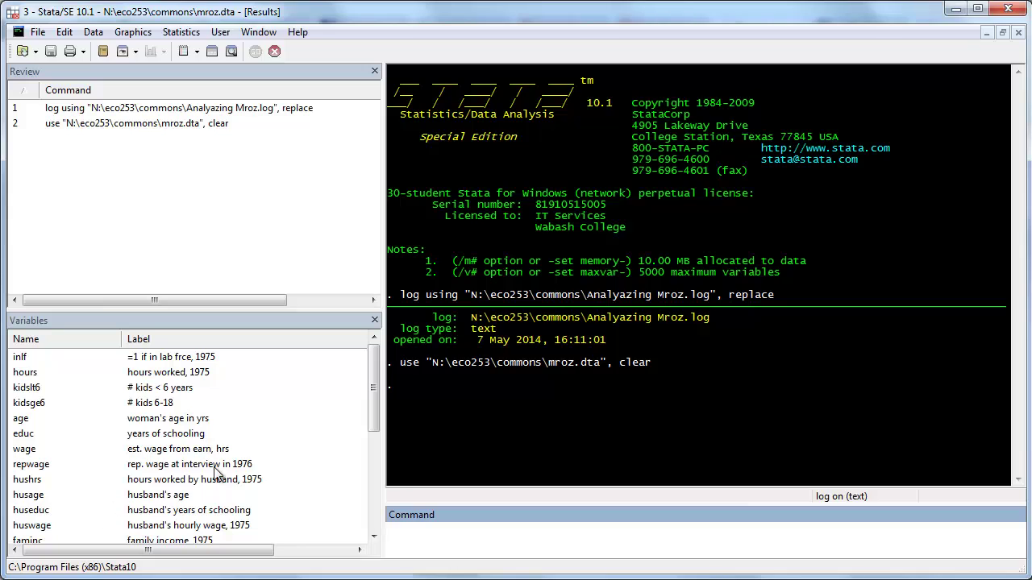
# Install the estout package from SSC with the replace option by running "ssc install estout, replace"
pyautogui.click(395, 532)
pyautogui.write('ssc install estout')
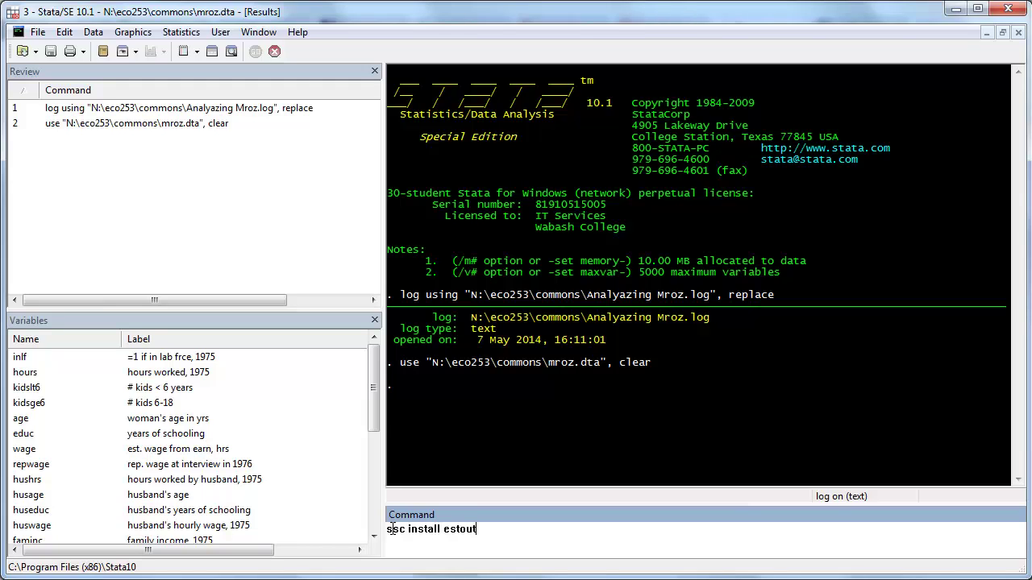
pyautogui.write(', replace')
pyautogui.press('Return')
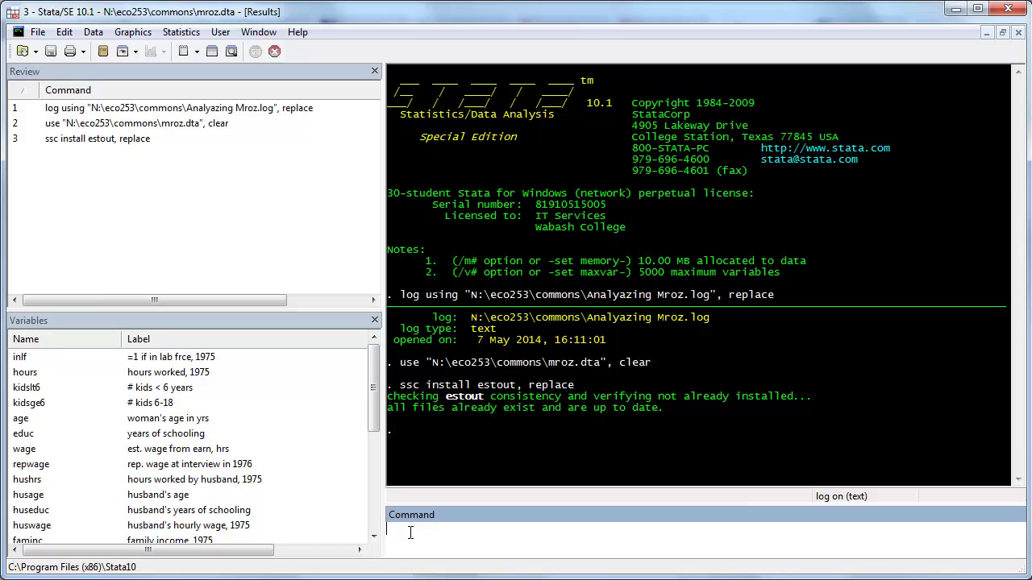
# Run a regression of inlf on kidslt6 and kidsge6
pyautogui.write('reg')
pyautogui.click(29, 357)
pyautogui.click(34, 392)
pyautogui.click(35, 410)
pyautogui.press('Return')
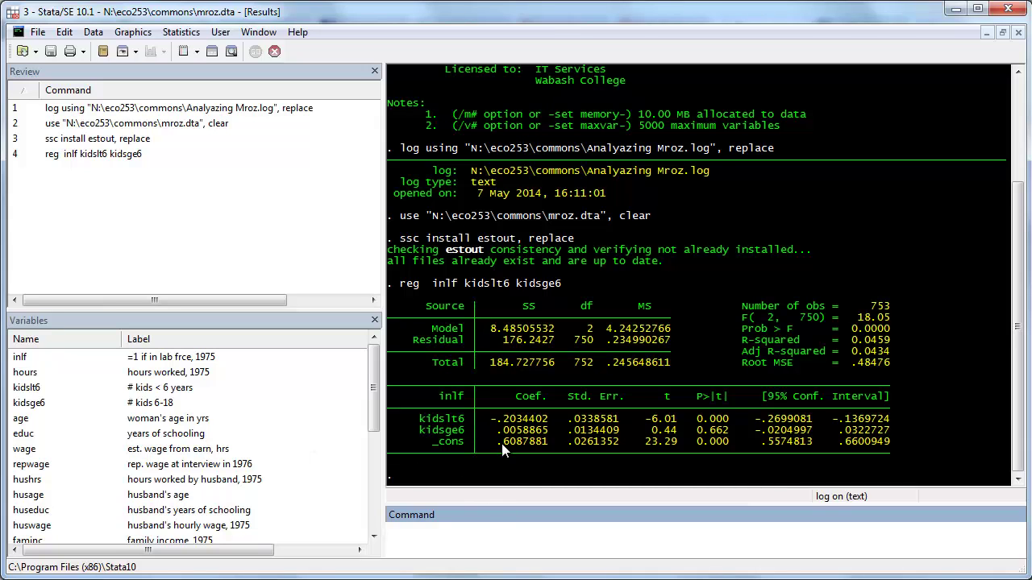
# Store the estimates of the two-variable regression as m1 with "estimates store m1"
pyautogui.click(469, 540)
pyautogui.write('estimates store m1')
pyautogui.press('Return')
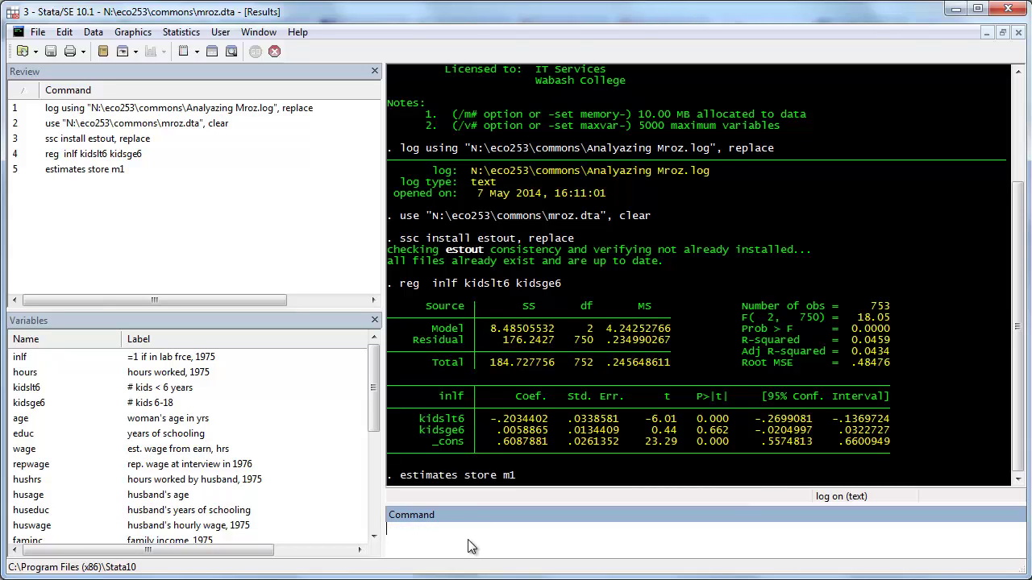
# Reuse the earlier regression command with educ added, regressing inlf on kidslt6, kidsge6 and educ
pyautogui.click(77, 155)
pyautogui.click(568, 531)
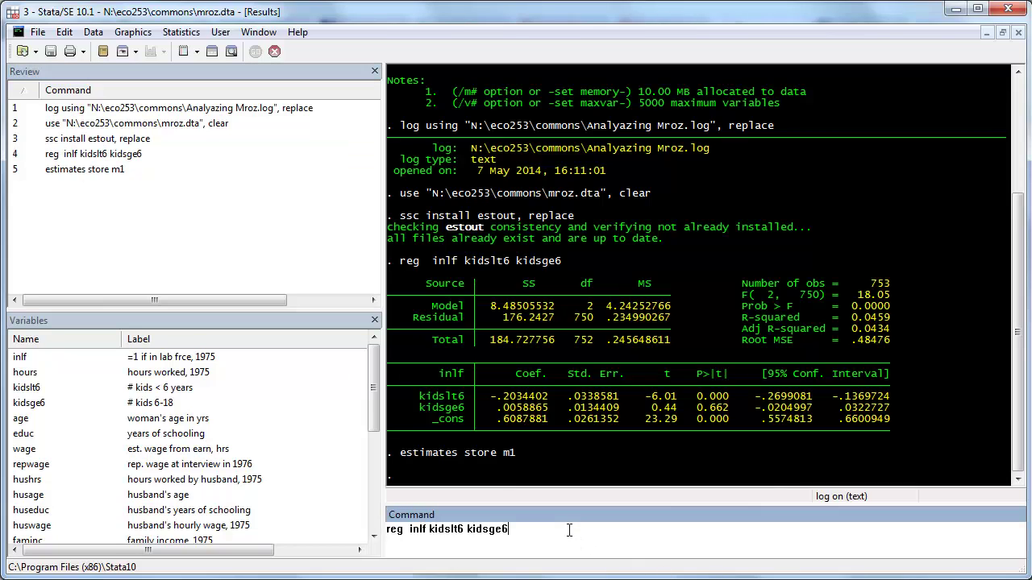
pyautogui.click(24, 434)
pyautogui.press('Return')
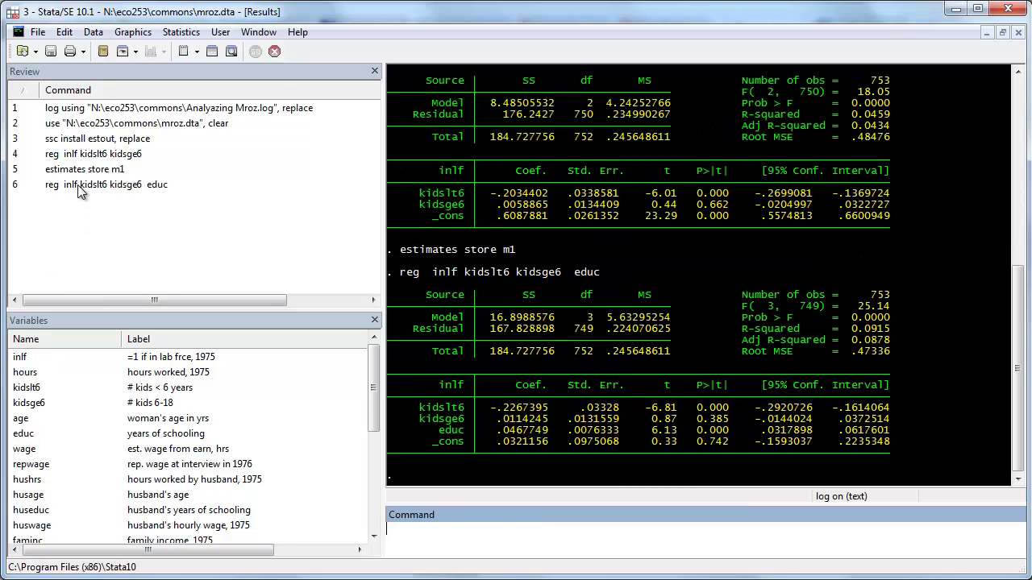
# Store the estimates of the regression with educ as m2, adapting the earlier estimates store command
pyautogui.press('pageup')
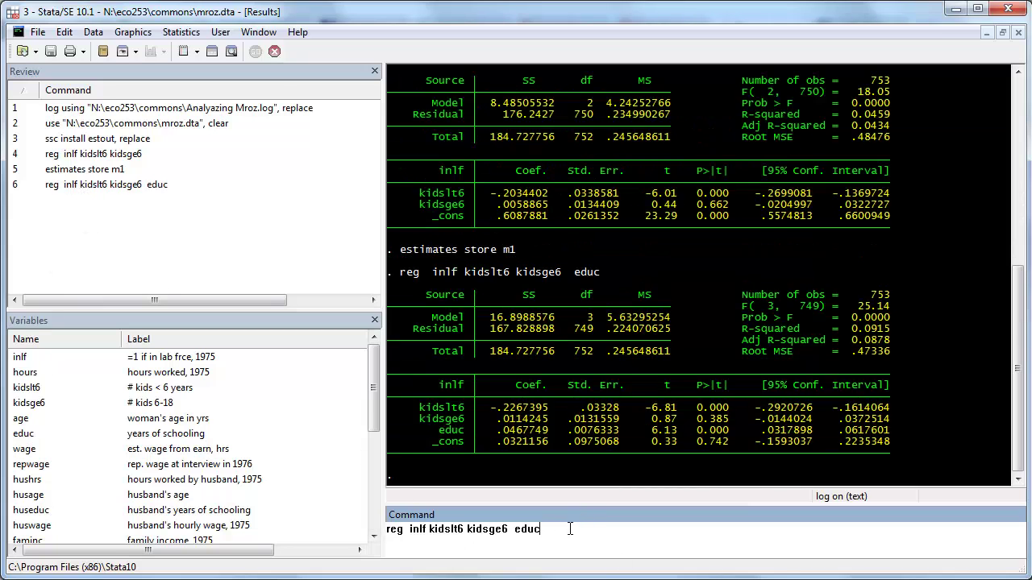
pyautogui.moveTo(570, 529); pyautogui.dragTo(322, 531)
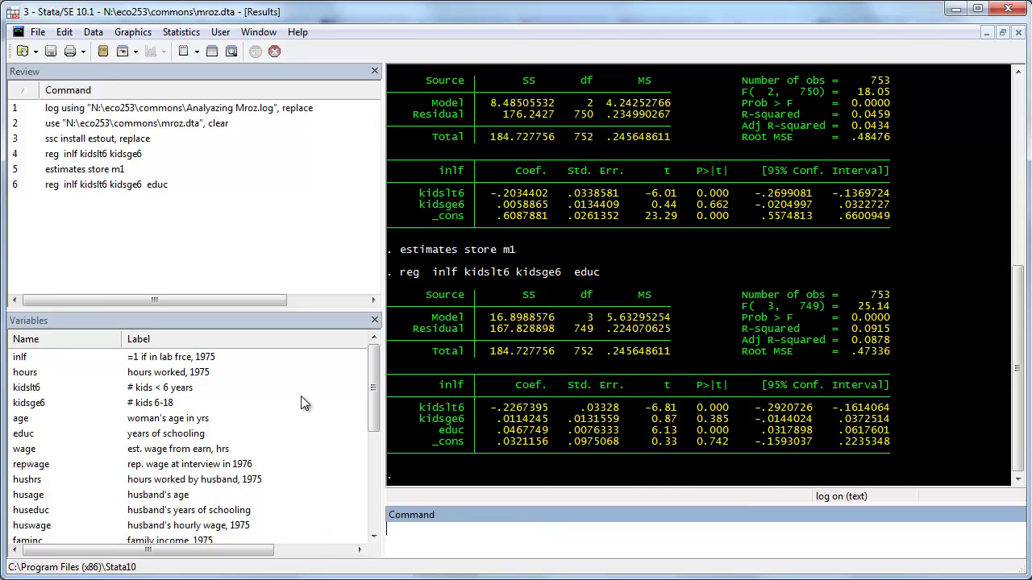
pyautogui.click(70, 170)
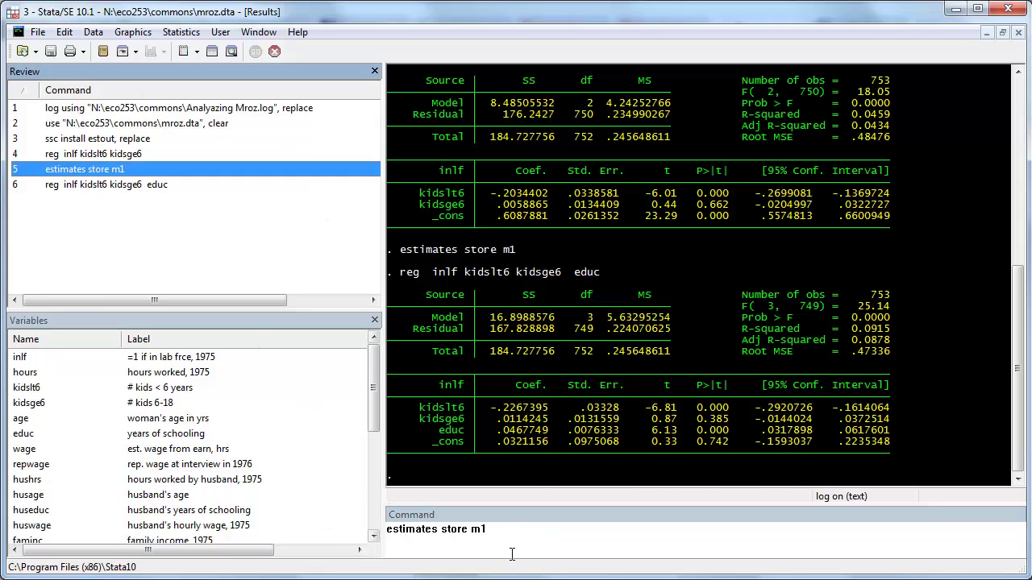
pyautogui.click(499, 530)
pyautogui.press('BackSpace')
pyautogui.write('2')
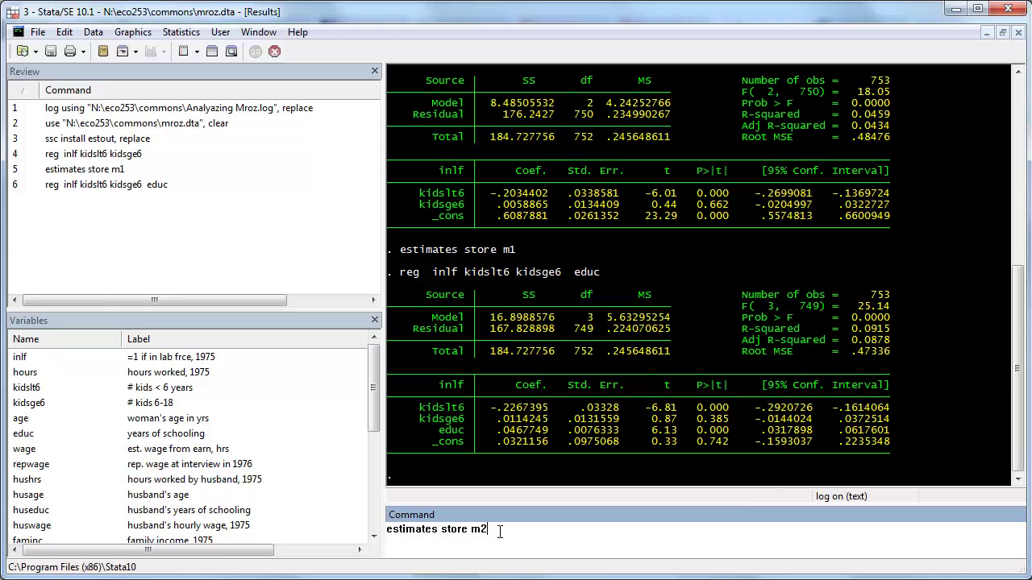
pyautogui.press('Return')
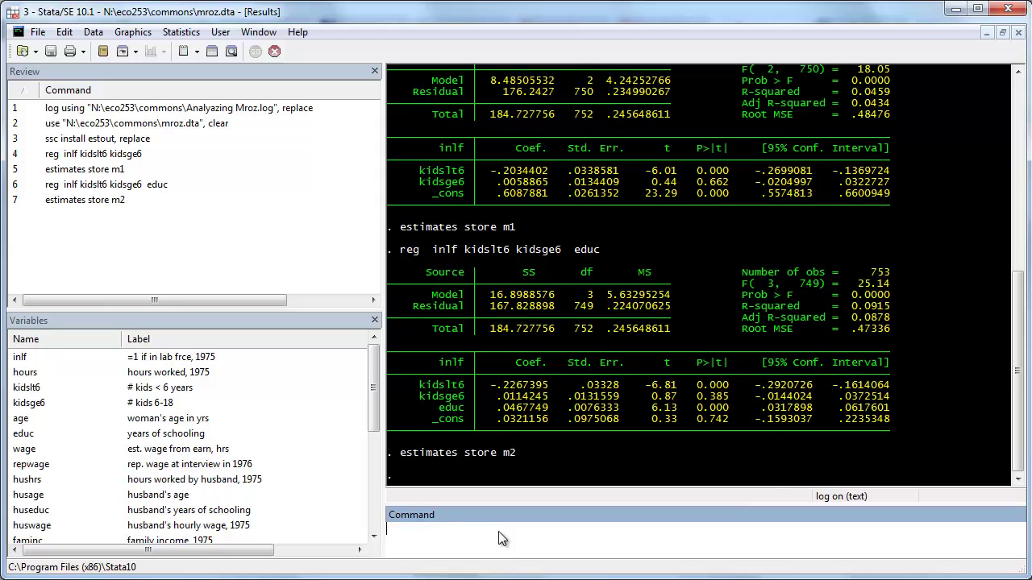
# Reuse the last regression command with age added, regressing inlf on kidslt6, kidsge6, educ and age
pyautogui.click(130, 185)
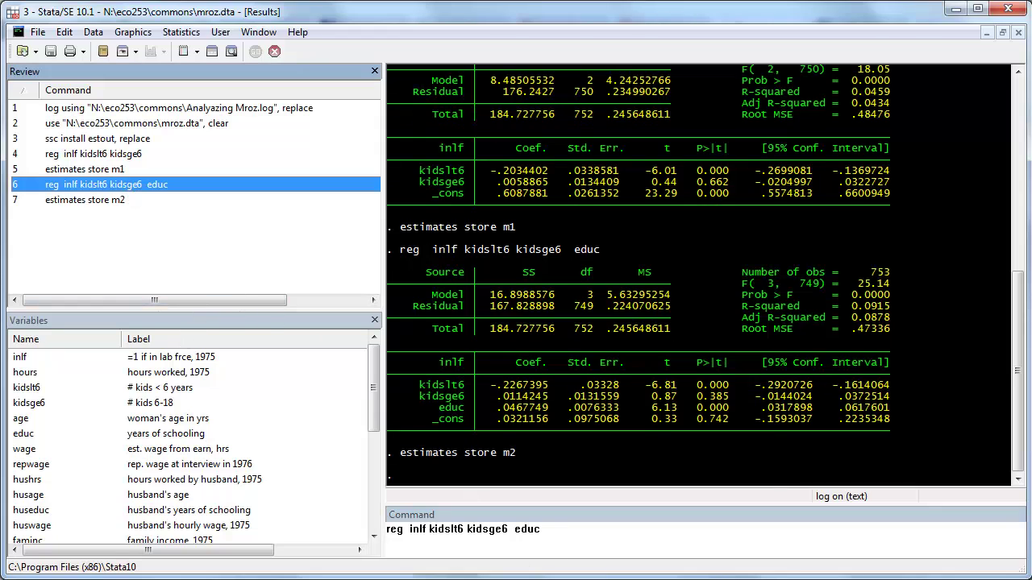
pyautogui.click(552, 529)
pyautogui.write('ag')
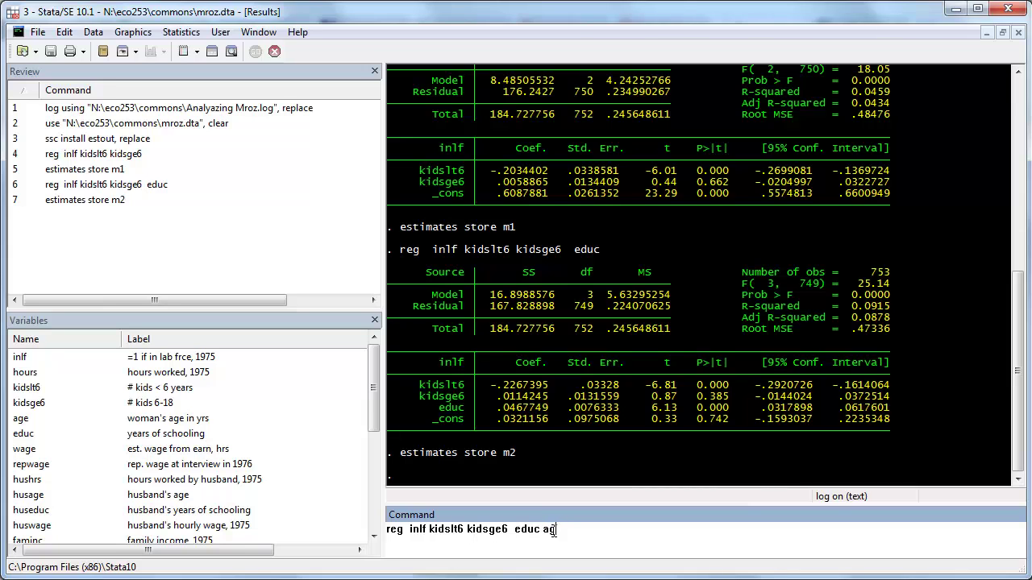
pyautogui.write('e')
pyautogui.press('Return')
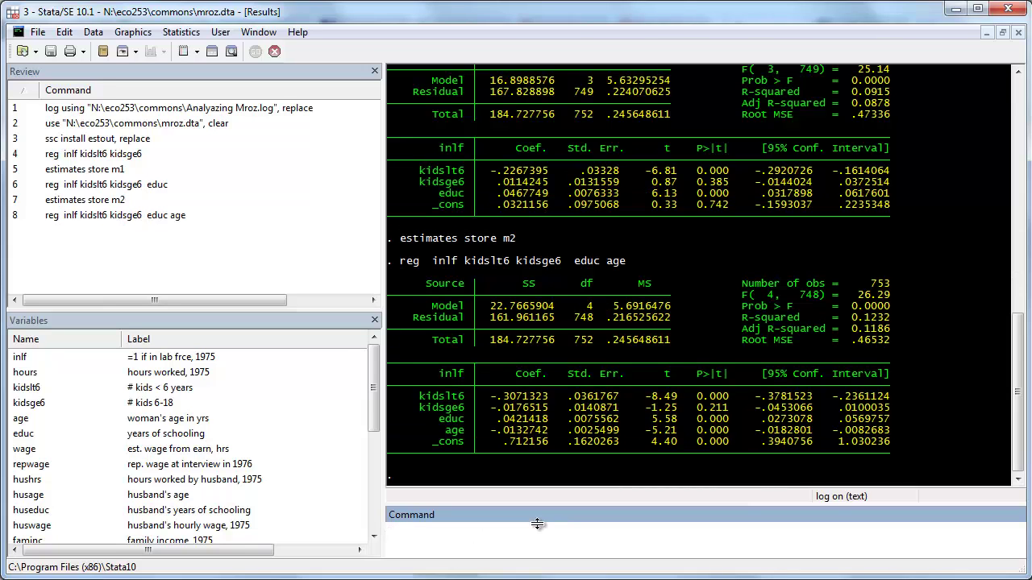
# Store the estimates of the regression with age as m3, adapting the earlier estimates store command
pyautogui.click(75, 206)
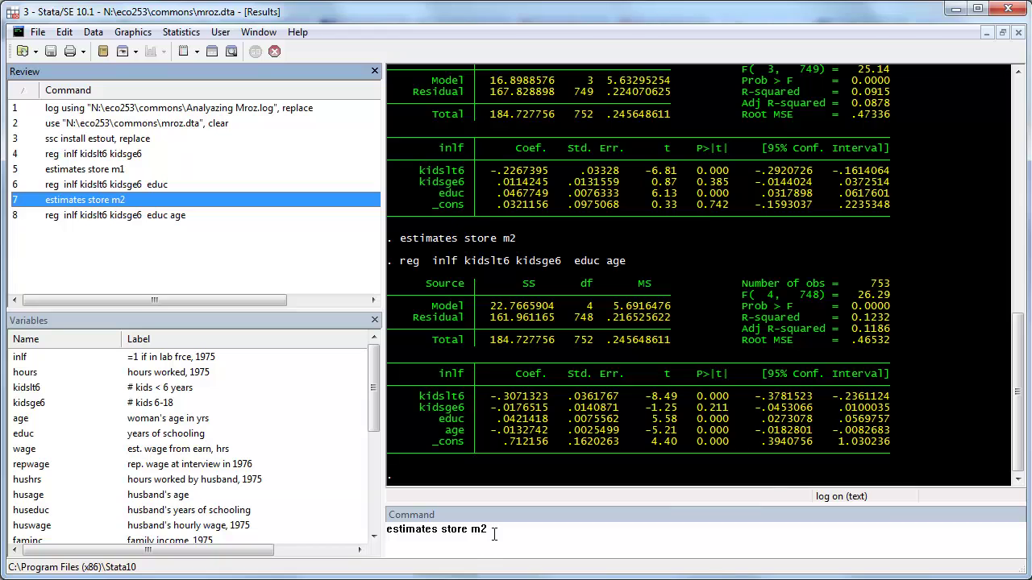
pyautogui.click(487, 529)
pyautogui.press('BackSpace')
pyautogui.write('3')
pyautogui.press('Return')
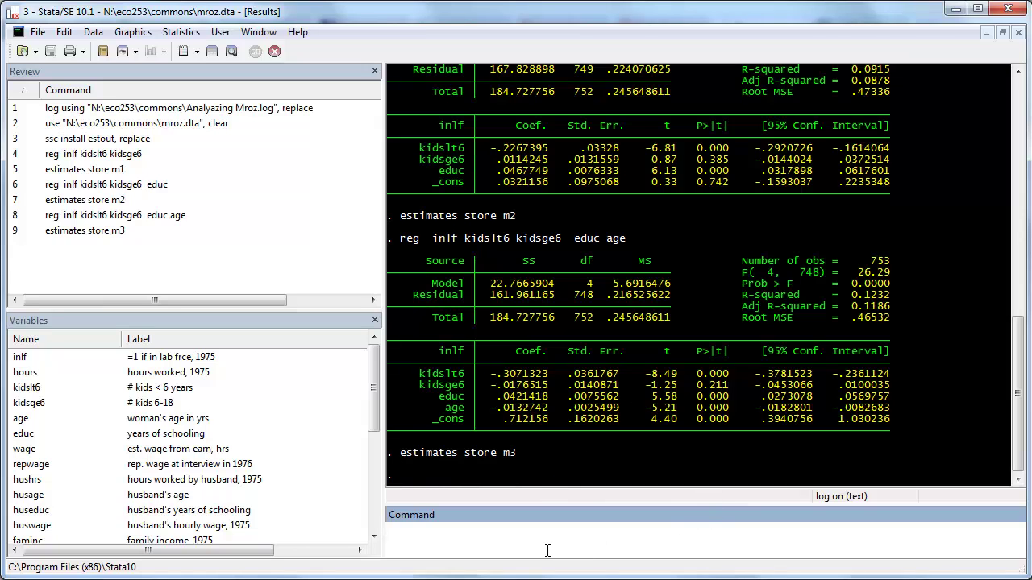
# Switch to the browser, search the UCLA Stata resources site for estout, and open the FAQ on making regression tables
pyautogui.hotkey('alt', 'Tab')
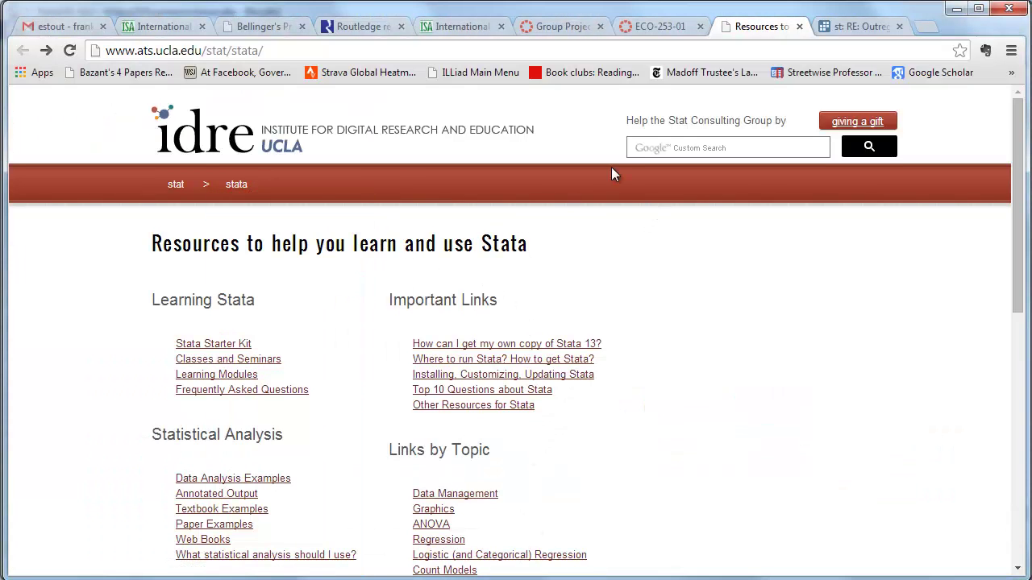
pyautogui.click(676, 146)
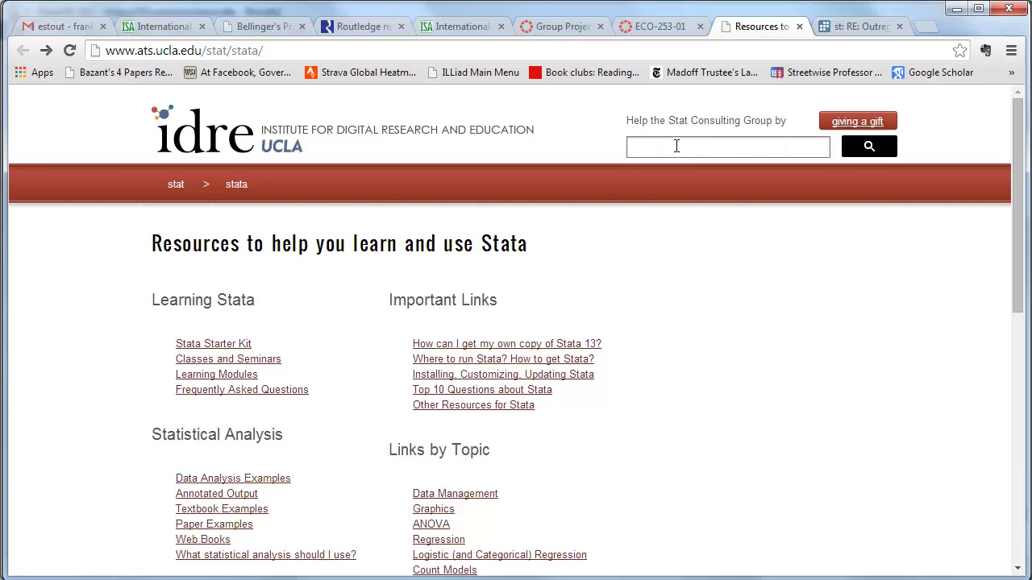
pyautogui.write('estout')
pyautogui.press('BackSpace')
pyautogui.moveTo(274, 50); pyautogui.dragTo(97, 50)
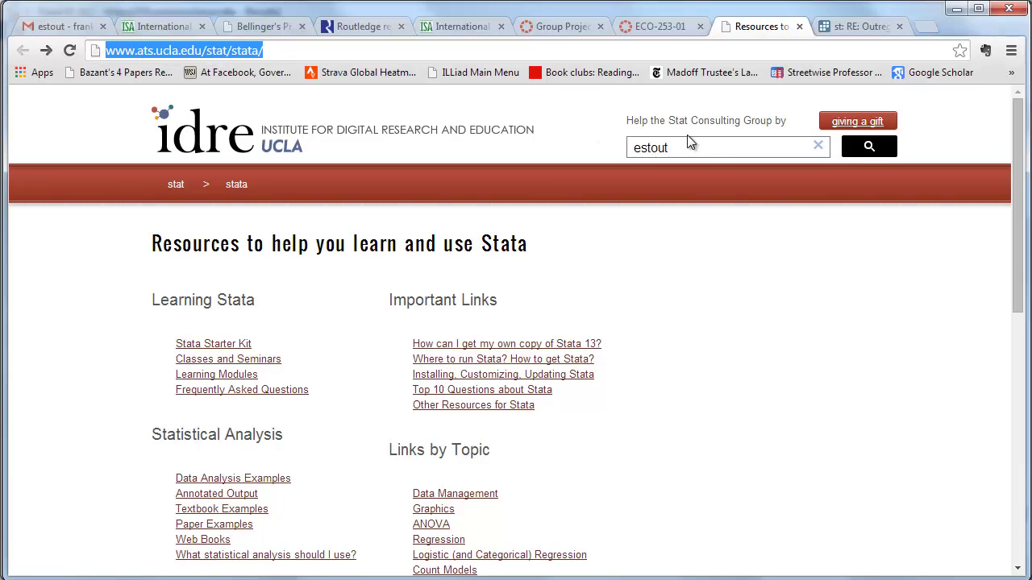
pyautogui.click(719, 148)
pyautogui.press('Return')
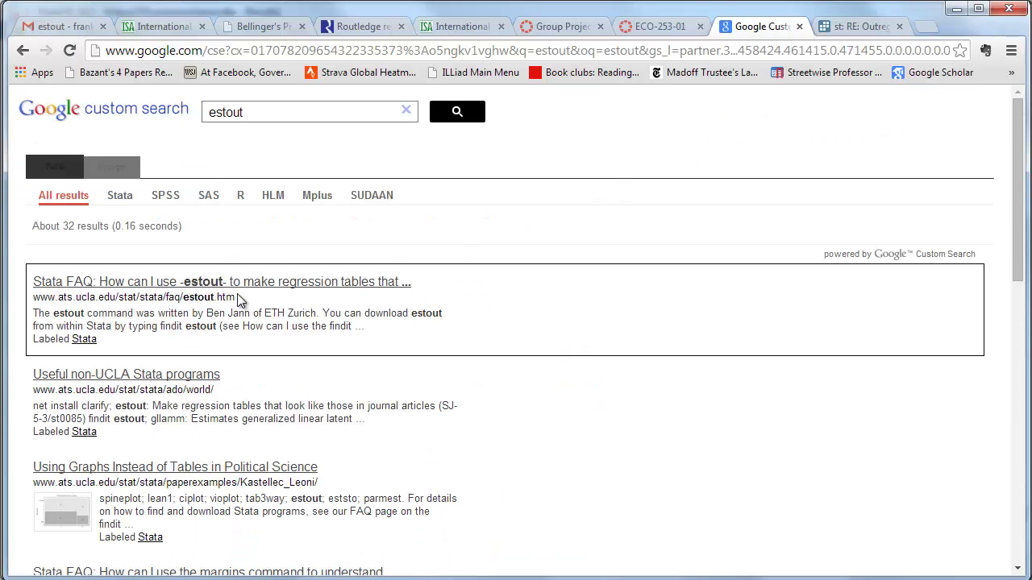
pyautogui.click(242, 284)
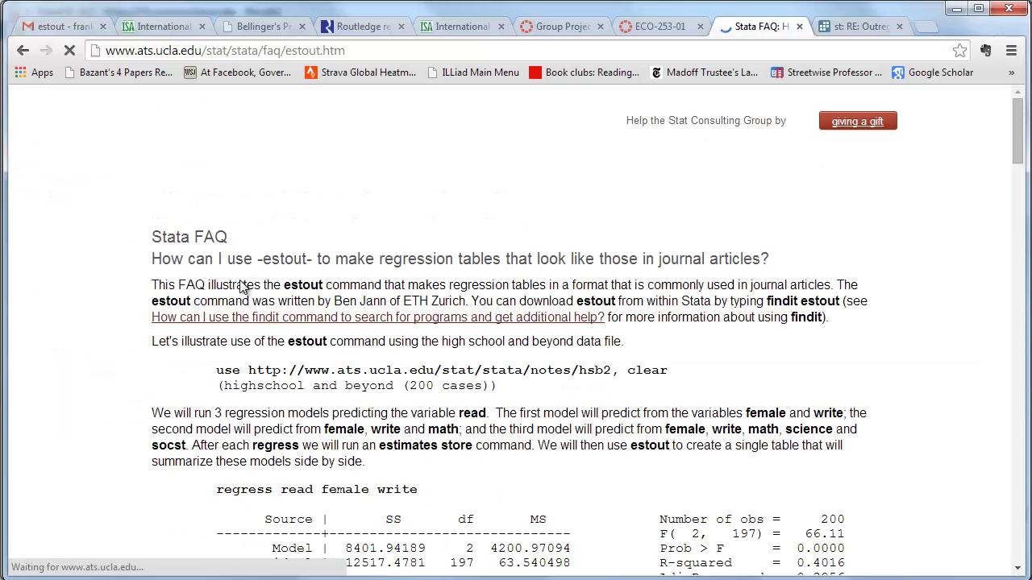
# Find the example command "estout m1 m2 m3" in the FAQ and copy it
pyautogui.scroll(-3, 580, 381)
pyautogui.scroll(-10, 581, 382)
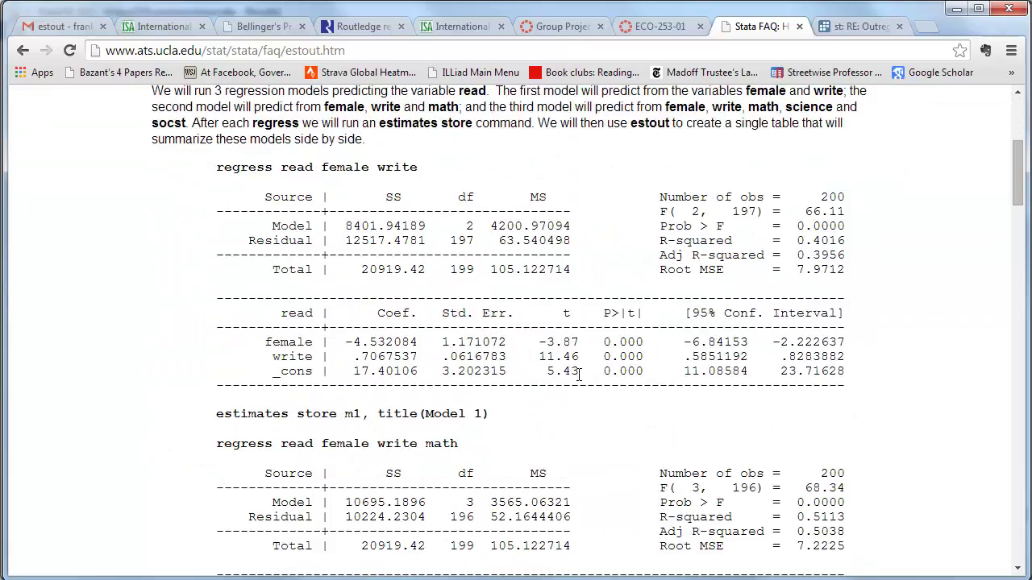
pyautogui.scroll(-4, 578, 375)
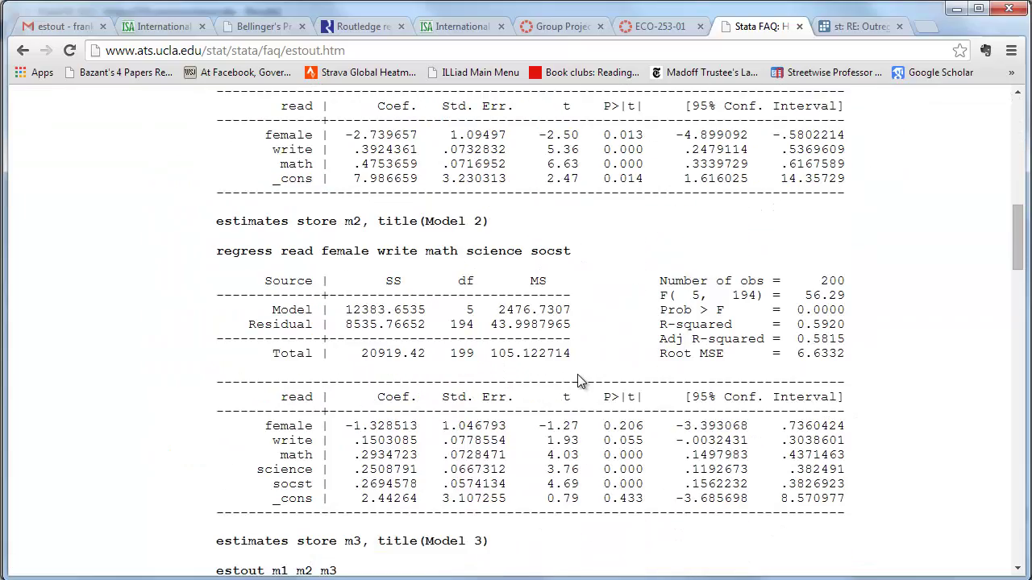
pyautogui.scroll(-1, 578, 375)
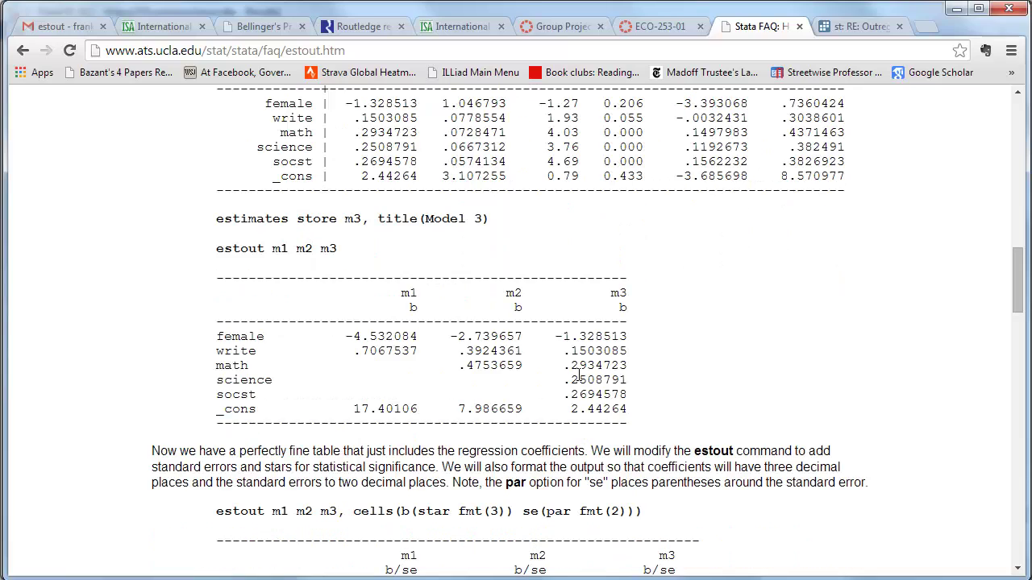
pyautogui.moveTo(216, 250); pyautogui.dragTo(343, 255)
pyautogui.hotkey('ctrl', 'c')
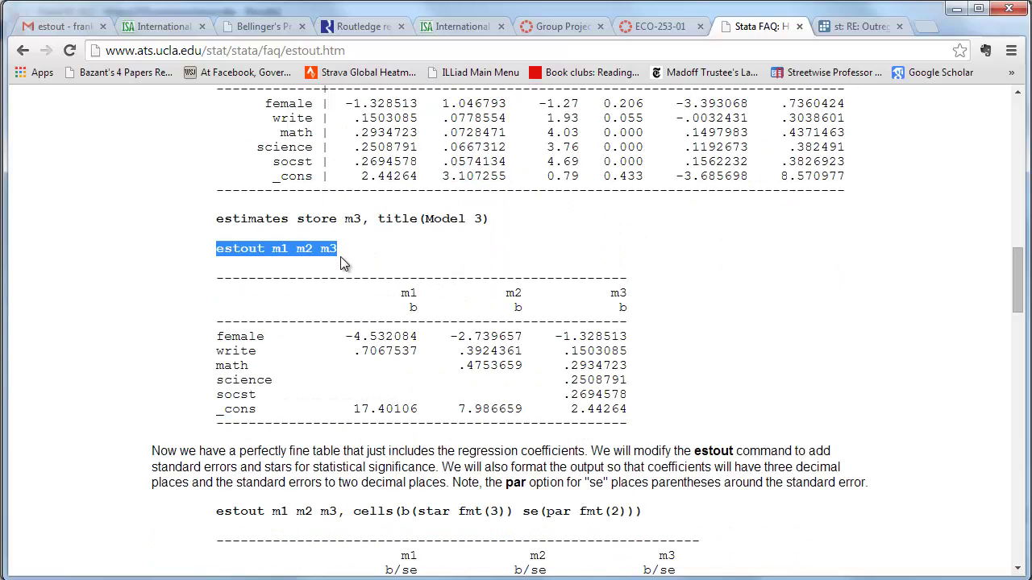
# Switch back to Stata and run the copied command "estout m1 m2 m3" to tabulate the three stored models
pyautogui.hotkey('alt', 'Tab')
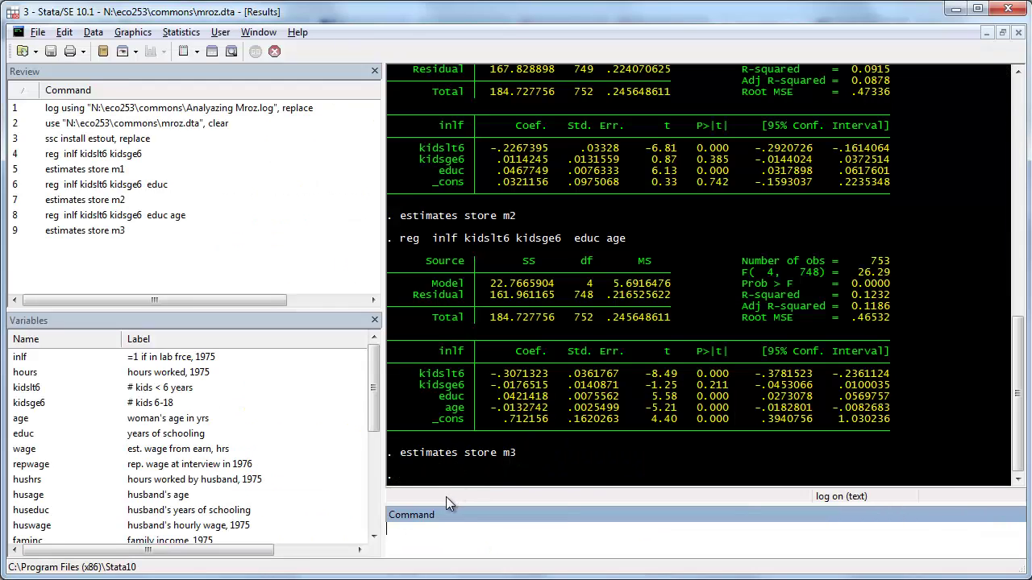
pyautogui.hotkey('ctrl', 'v')
pyautogui.press('Return')
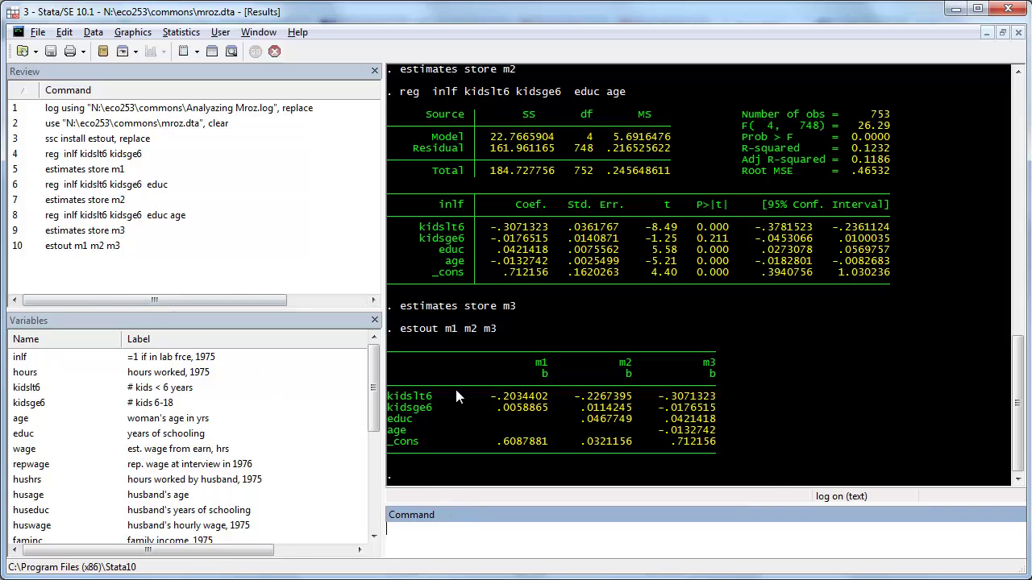
# Switch to the browser and copy the FAQ command "estout m1 m2 m3, cells(b(star fmt(3)) se(par fmt(2)))"
pyautogui.hotkey('alt', 'Tab')
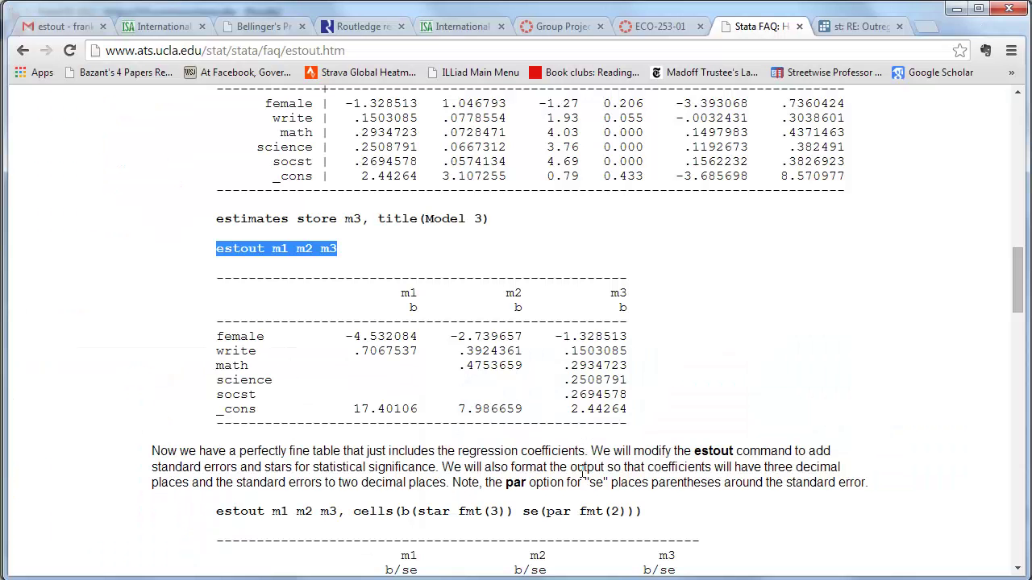
pyautogui.scroll(-2, 567, 378)
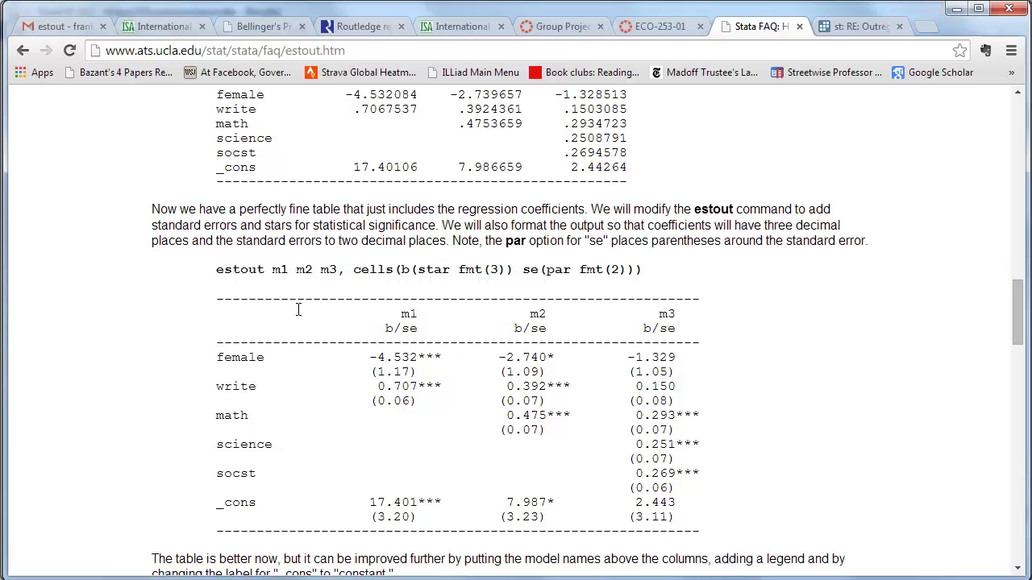
pyautogui.moveTo(218, 269); pyautogui.dragTo(649, 267)
pyautogui.hotkey('ctrl', 'c')
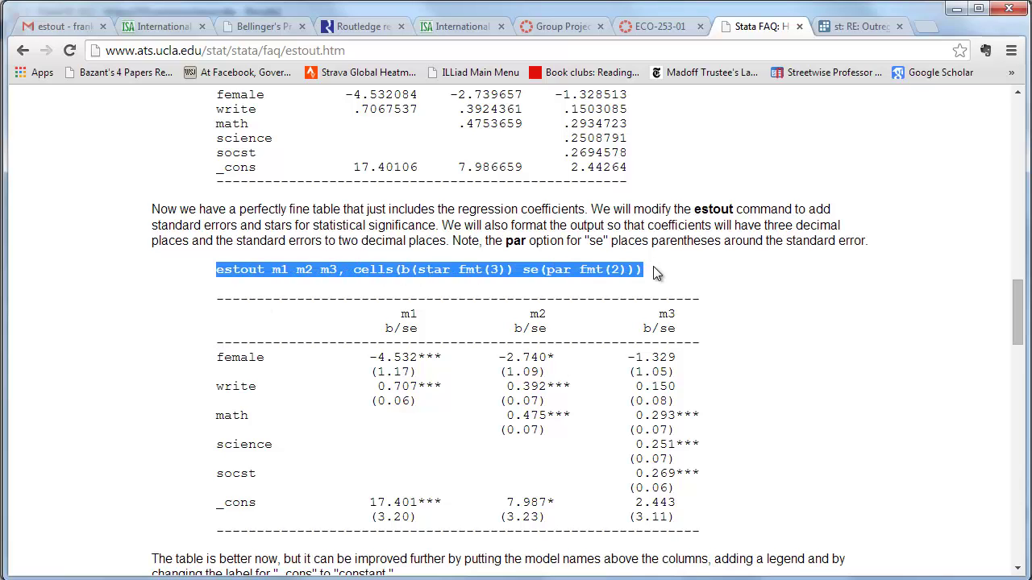
# Switch back to Stata and run the copied estout command with the standard error format changed to fmt(3)
pyautogui.hotkey('alt', 'Tab')
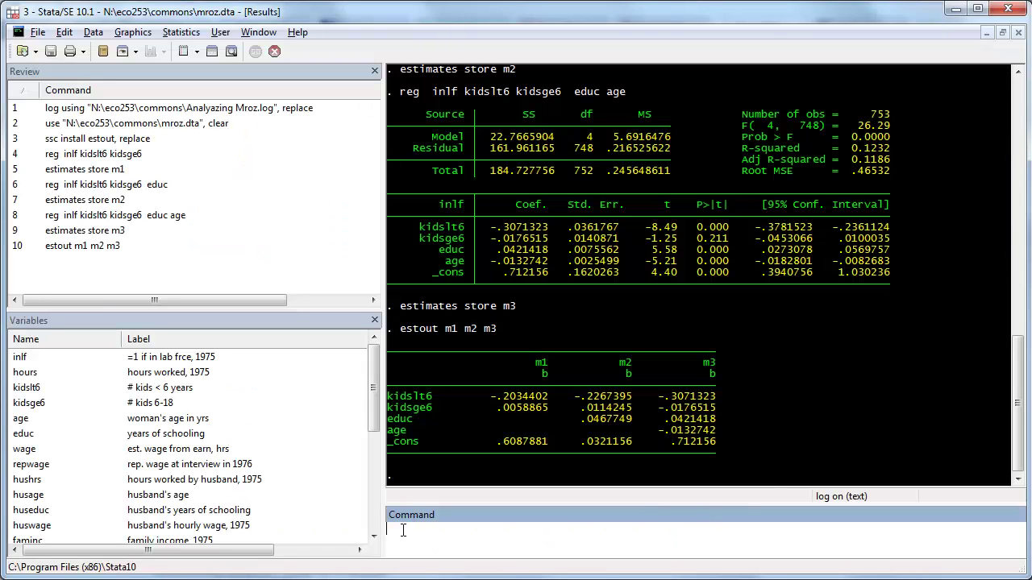
pyautogui.hotkey('ctrl', 'v')
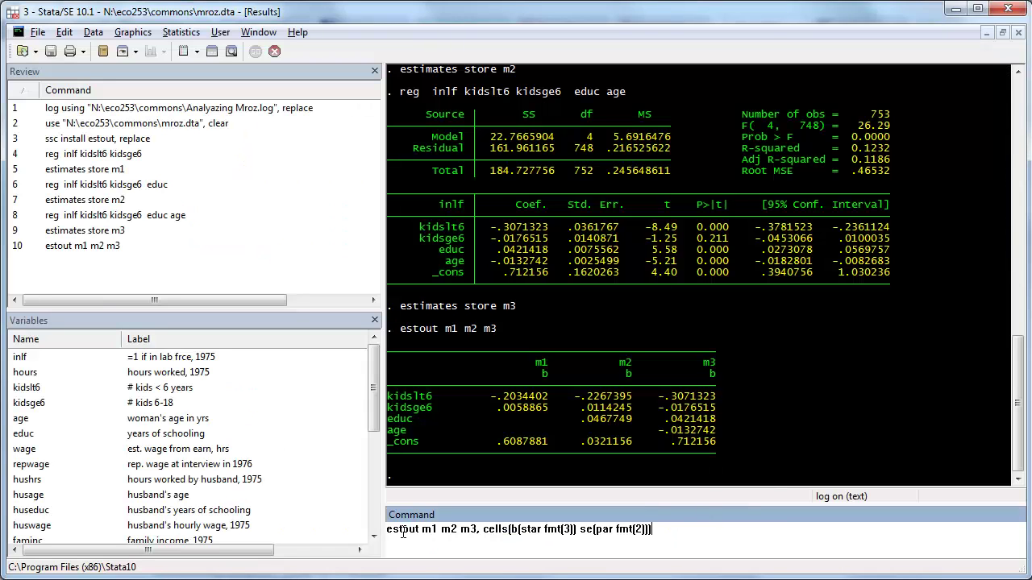
pyautogui.doubleClick(638, 528)
pyautogui.write('3')
pyautogui.press('Return')
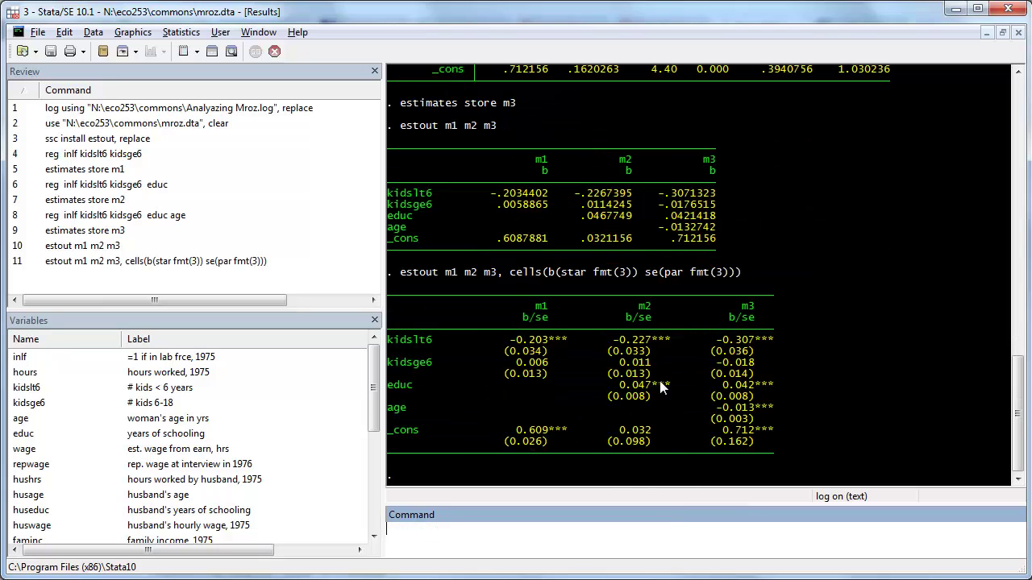
pyautogui.click(534, 362)
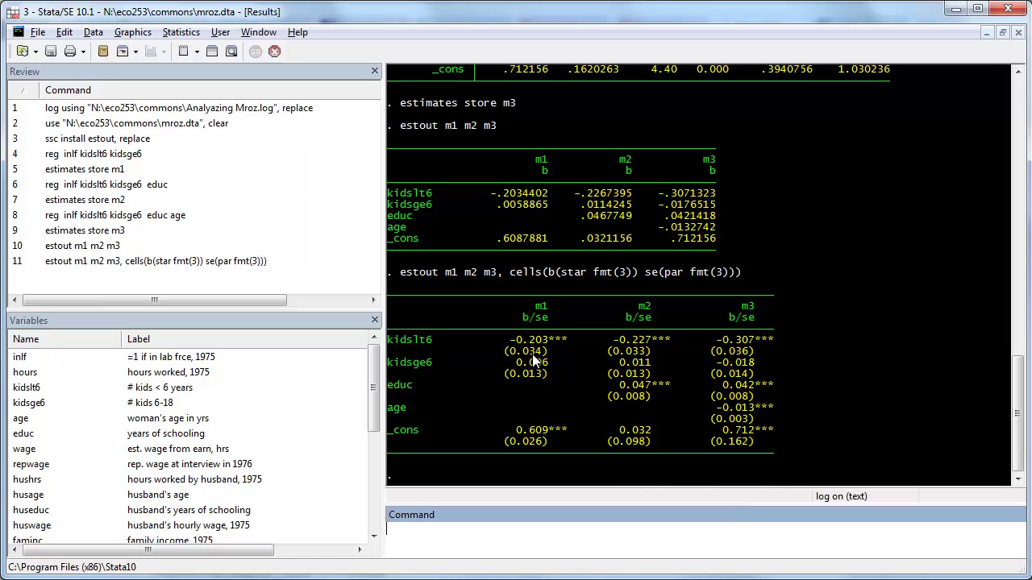
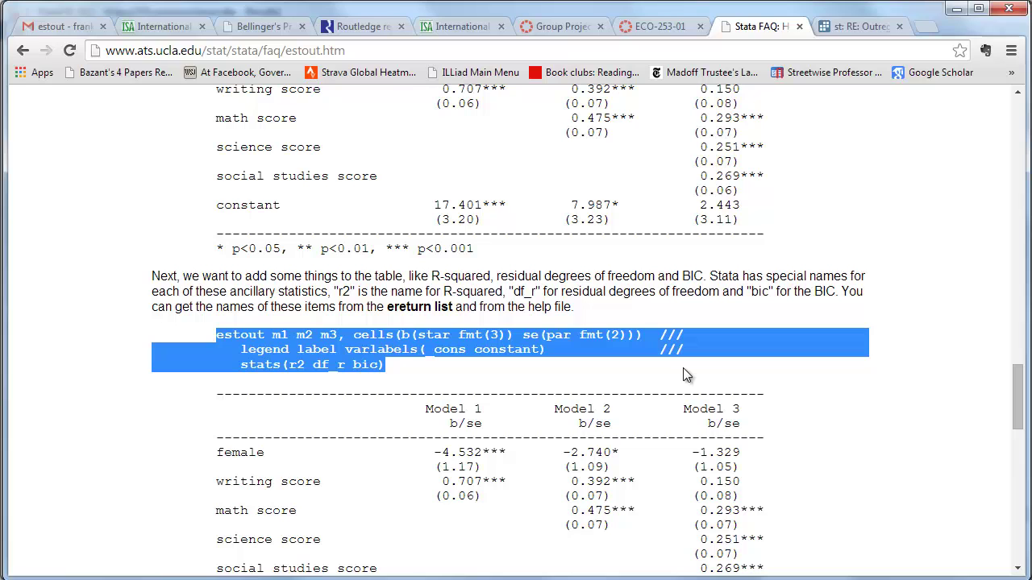
# Switch to Stata and try to run the copied multi-line estout command with legend, label, varlabels(_cons constant) and stats(r2 df_r bic)
pyautogui.hotkey('alt', 'Tab')
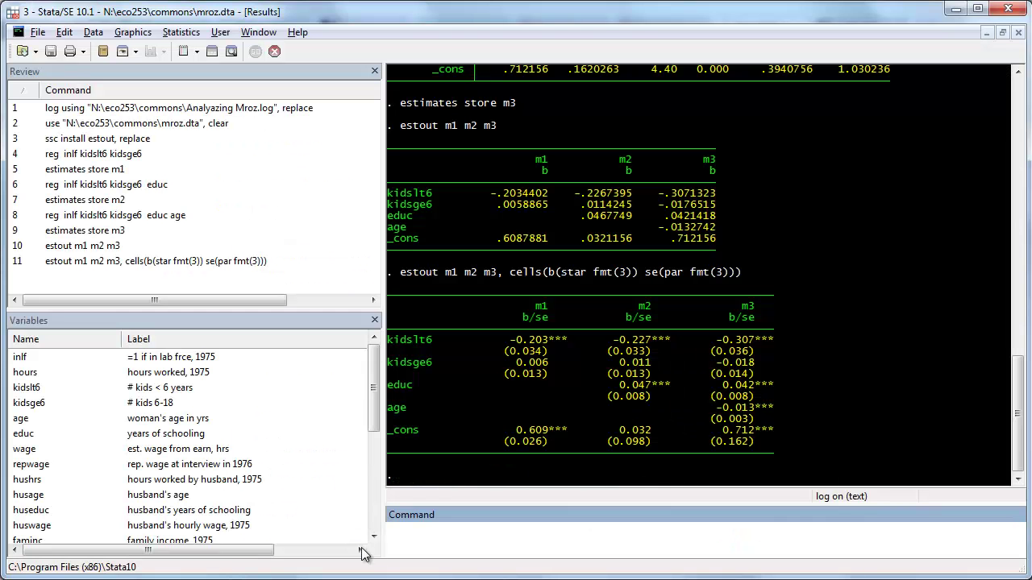
pyautogui.write('legend label varlabels(_cons constant)         /// stats(r2 df_r bic)')
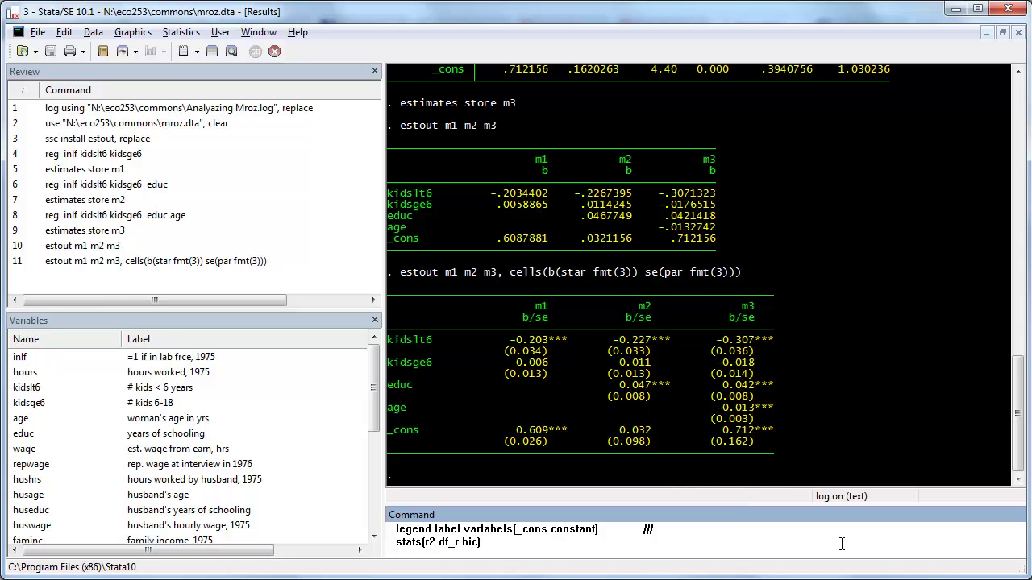
pyautogui.press('Return')
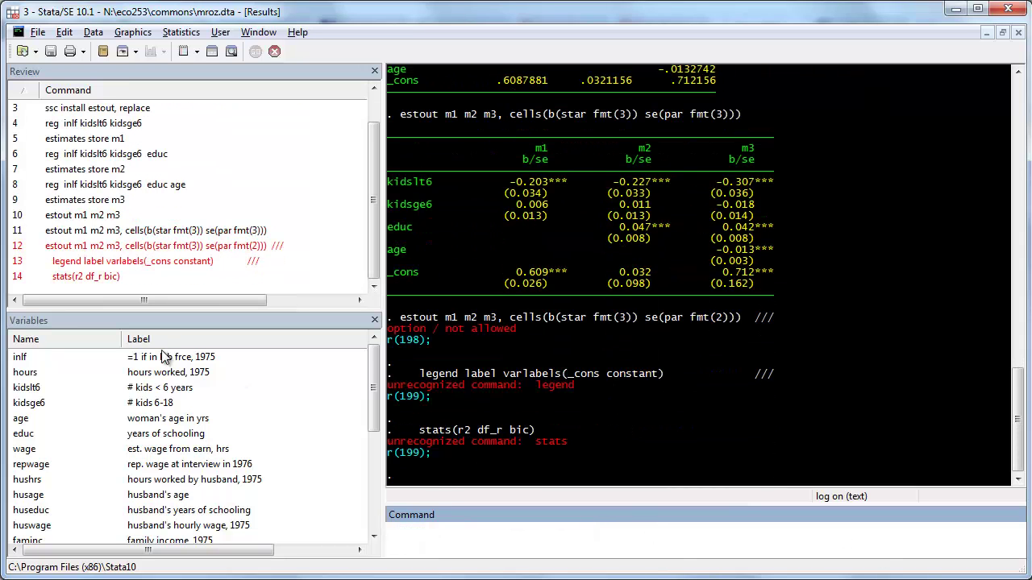
# Recall the first line of the multi-line estout command, remove its trailing ///, and append "legend label varlabels(_cons constant)" copied from the results
pyautogui.click(192, 246)
pyautogui.moveTo(680, 532); pyautogui.dragTo(655, 529)
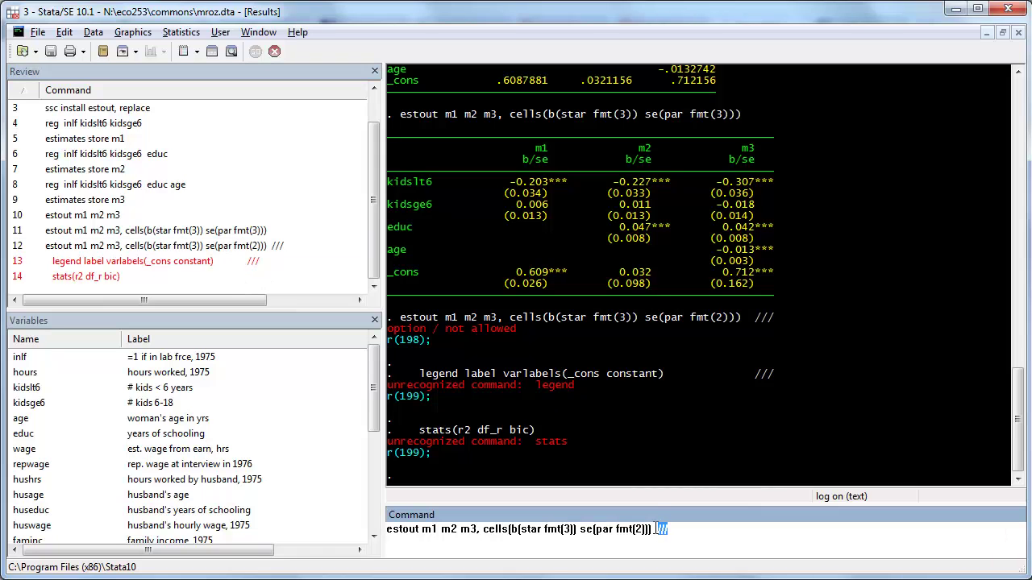
pyautogui.press('BackSpace')
pyautogui.moveTo(420, 371); pyautogui.dragTo(668, 385)
pyautogui.hotkey('ctrl', 'c')
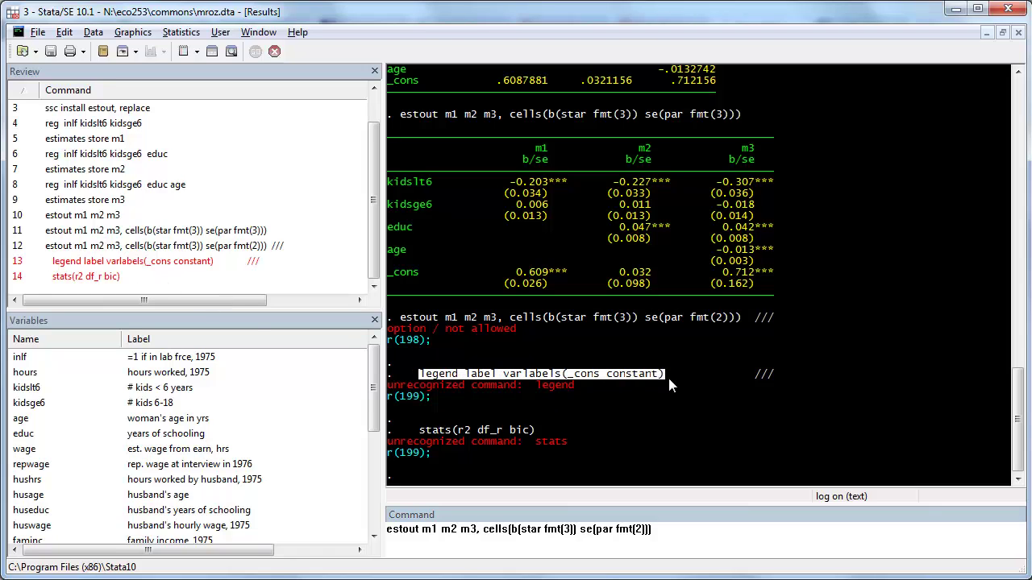
pyautogui.click(680, 534)
pyautogui.hotkey('ctrl', 'v')
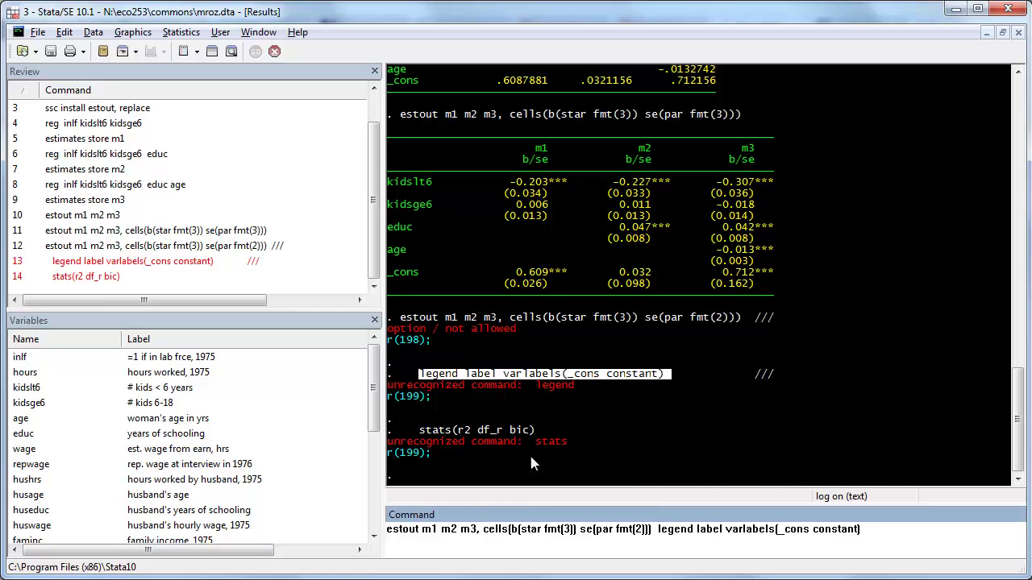
# Append the stats option from the results to the estout command, reduce it to stats(r2 df_r), and run the command
pyautogui.click(423, 435)
pyautogui.moveTo(424, 435); pyautogui.dragTo(528, 435)
pyautogui.hotkey('ctrl', 'c')
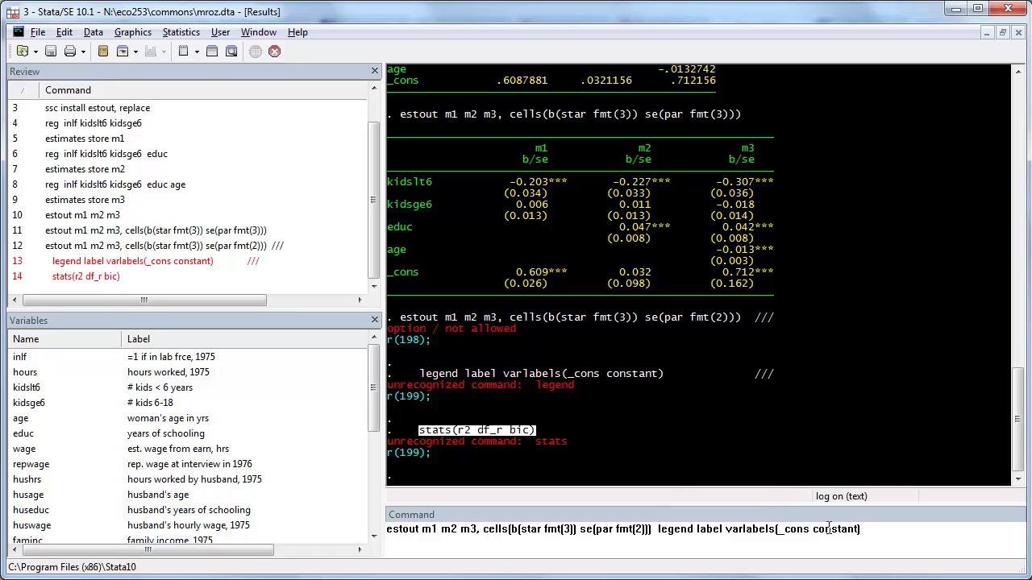
pyautogui.click(869, 530)
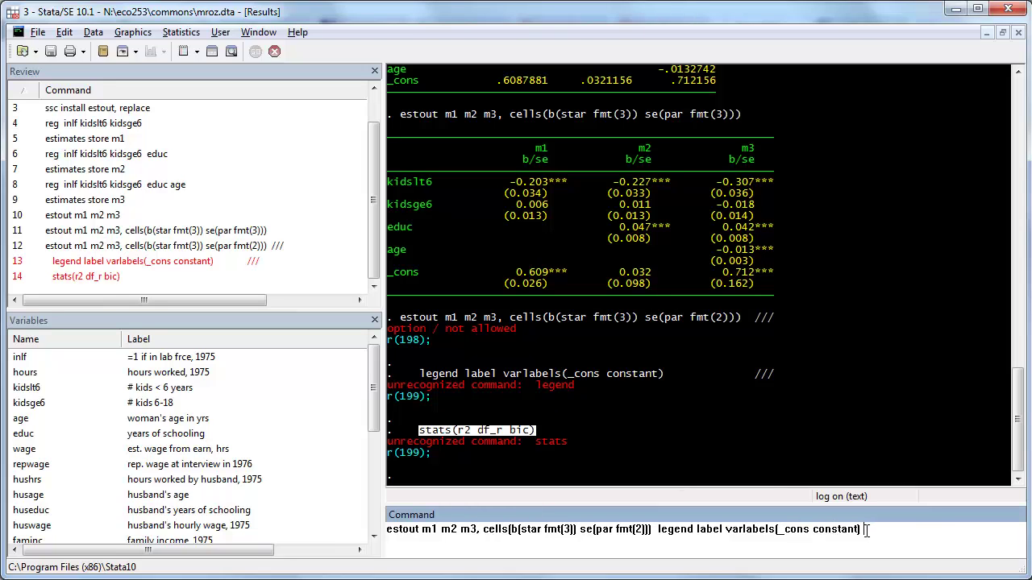
pyautogui.hotkey('ctrl', 'v')
pyautogui.press('BackSpace')
pyautogui.press('BackSpace')
pyautogui.press('BackSpace')
pyautogui.press('BackSpace')
pyautogui.press('BackSpace')
pyautogui.press('Return')
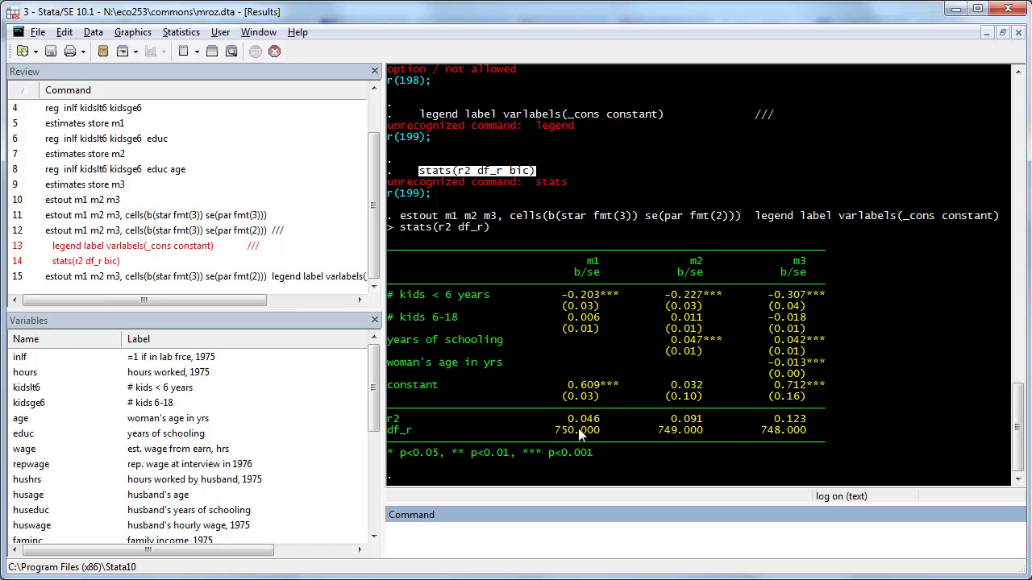
pyautogui.click(714, 444)
# Recall the first regression command, replace reg with dprobit, and run "dprobit inlf kidslt6 kidsge6"
pyautogui.click(454, 534)
pyautogui.moveTo(376, 257); pyautogui.dragTo(378, 221)
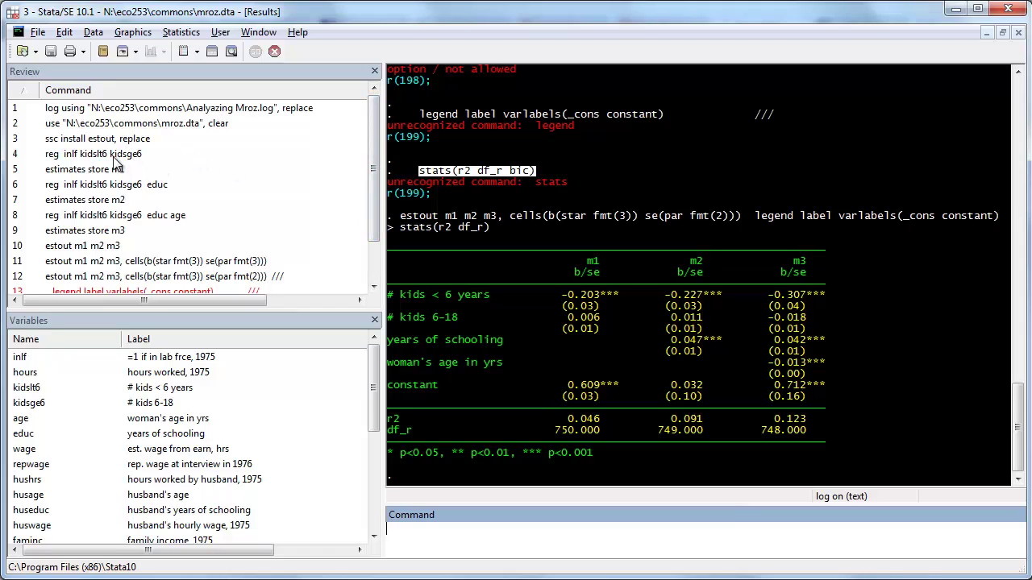
pyautogui.click(115, 156)
pyautogui.moveTo(406, 532); pyautogui.dragTo(376, 537)
pyautogui.write('prob inlf kidslt6 kidsge6')
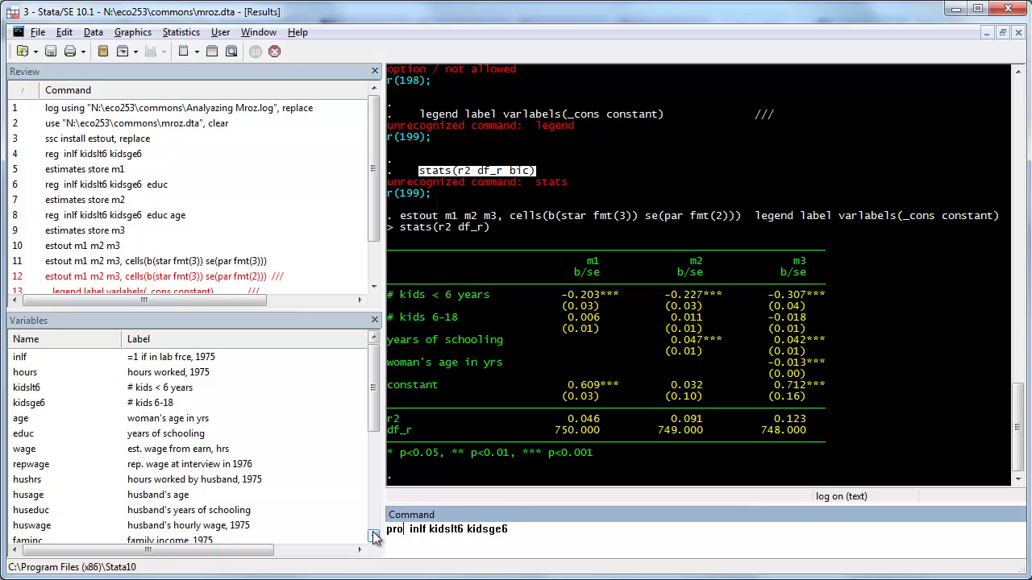
pyautogui.press('BackSpace')
pyautogui.write('bit')
pyautogui.press('BackSpace')
pyautogui.press('BackSpace')
pyautogui.press('BackSpace')
pyautogui.press('BackSpace')
pyautogui.press('BackSpace')
pyautogui.press('BackSpace')
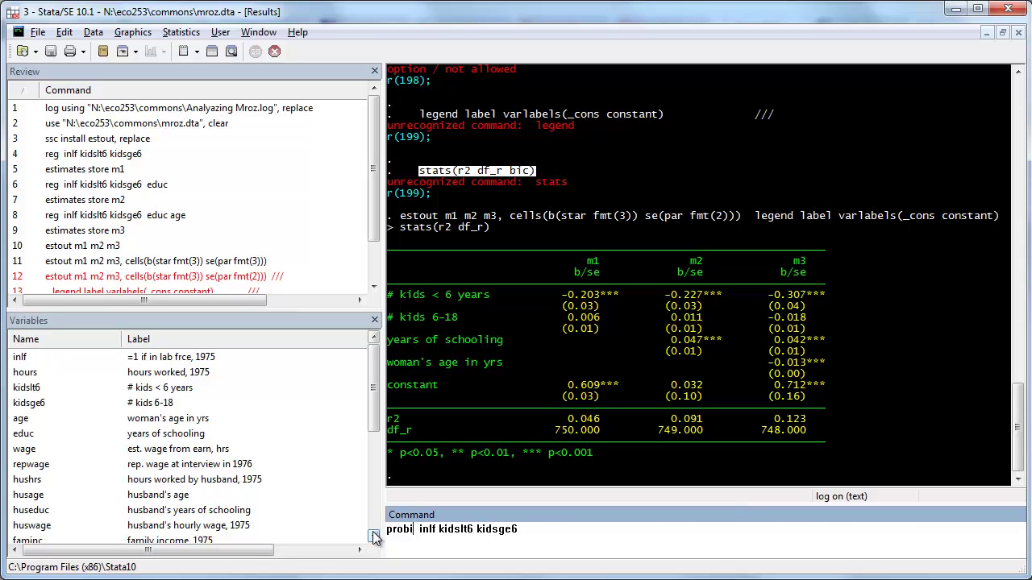
pyautogui.write('dpro')
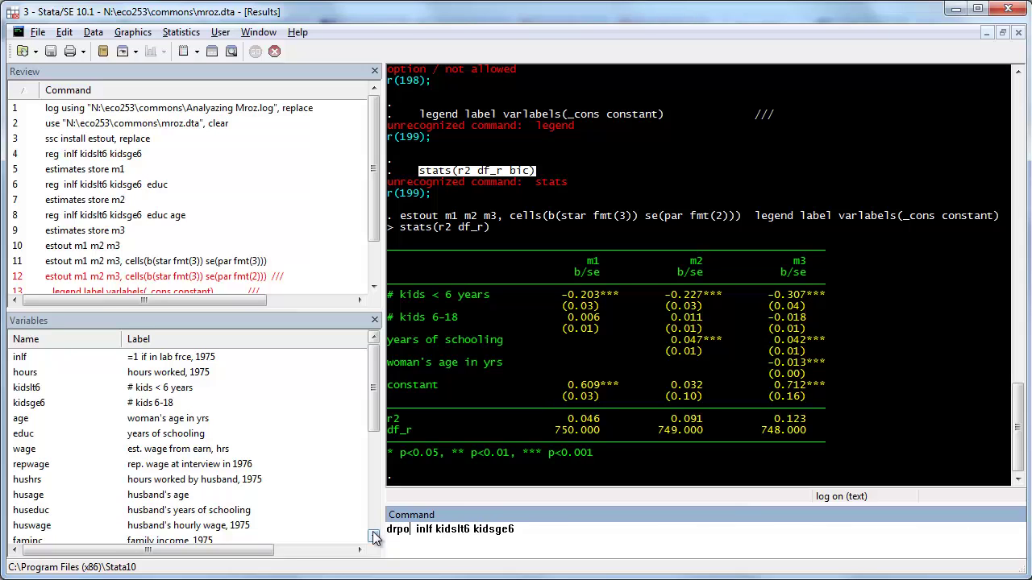
pyautogui.press('BackSpace')
pyautogui.press('BackSpace')
pyautogui.press('BackSpace')
pyautogui.write('probit')
pyautogui.press('Return')
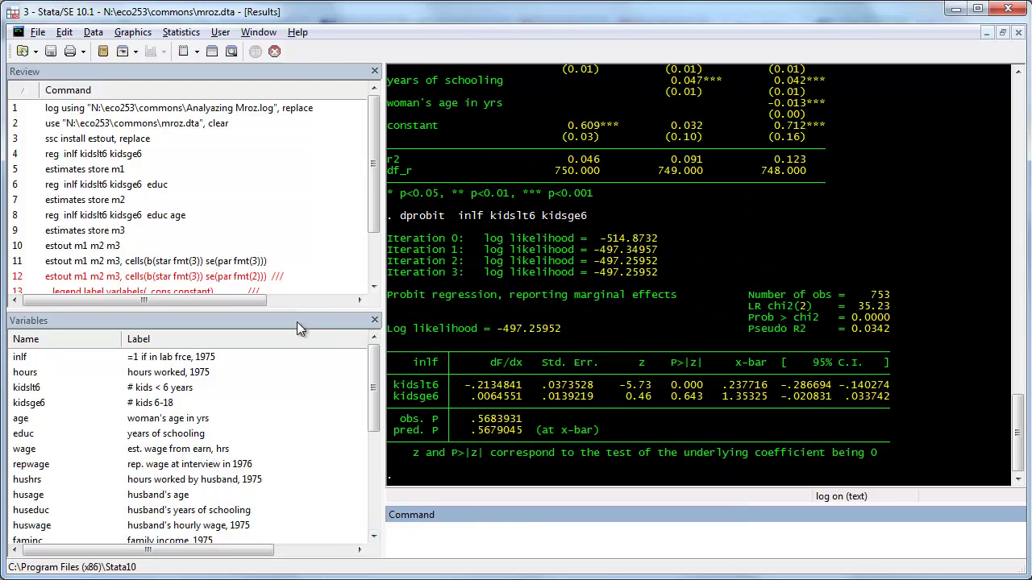
pyautogui.click(117, 173)
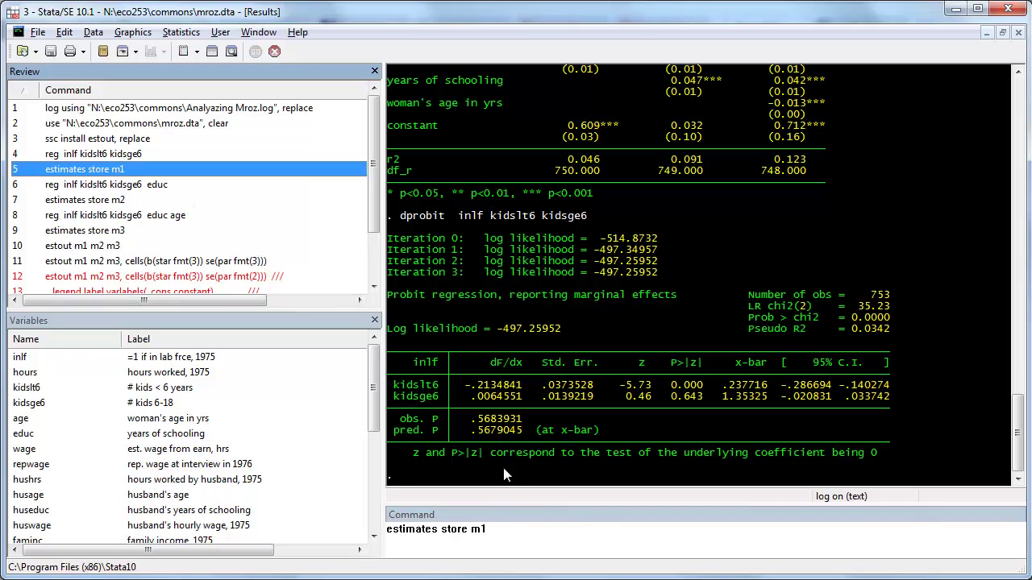
pyautogui.click(497, 530)
pyautogui.press('BackSpace')
pyautogui.write('4')
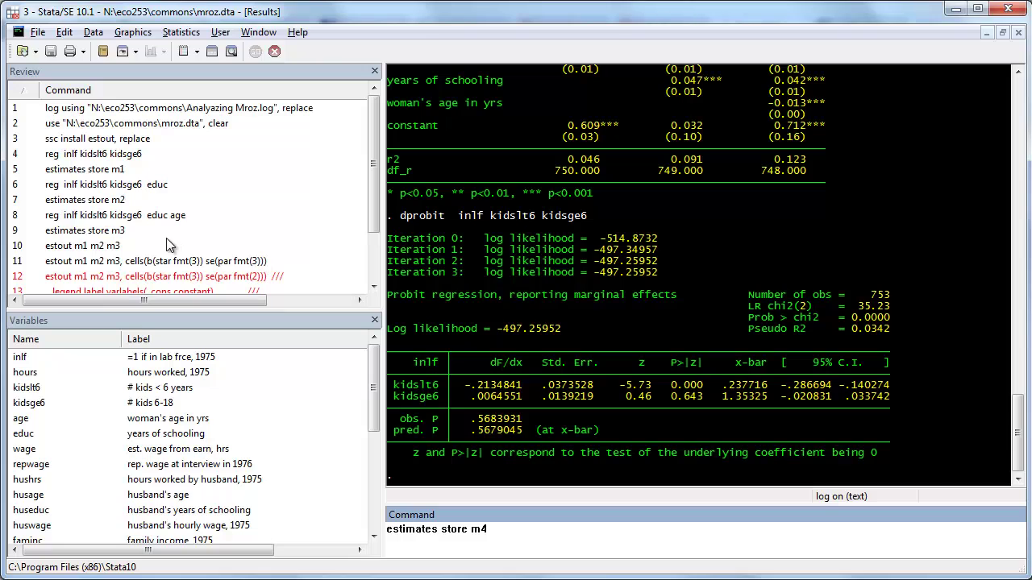
# Recall the regression that ends with educ, replace reg with dprobit, and run "dprobit inlf kidslt6 kidsge6 educ"
pyautogui.click(141, 184)
pyautogui.doubleClick(395, 530)
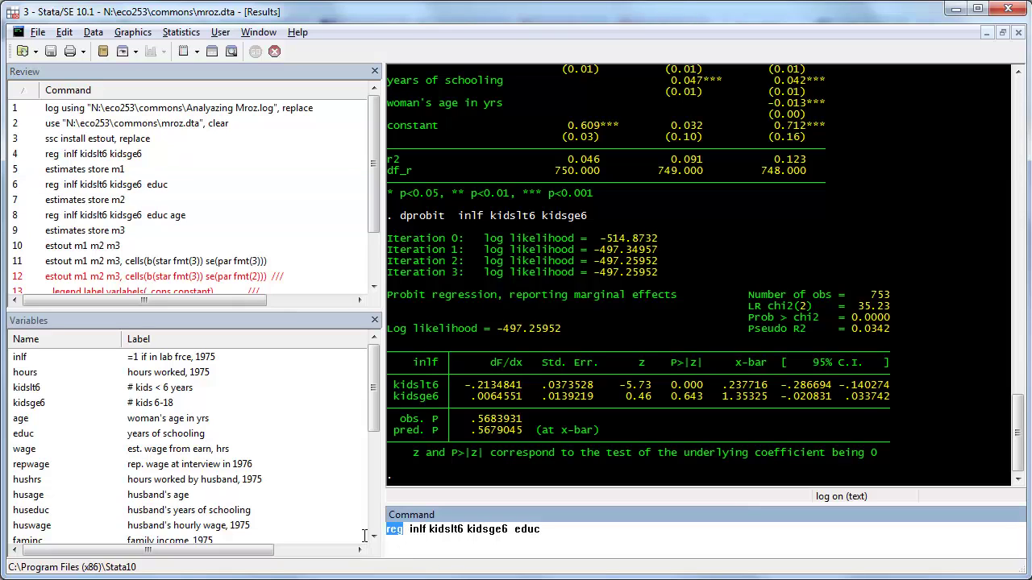
pyautogui.write('probit')
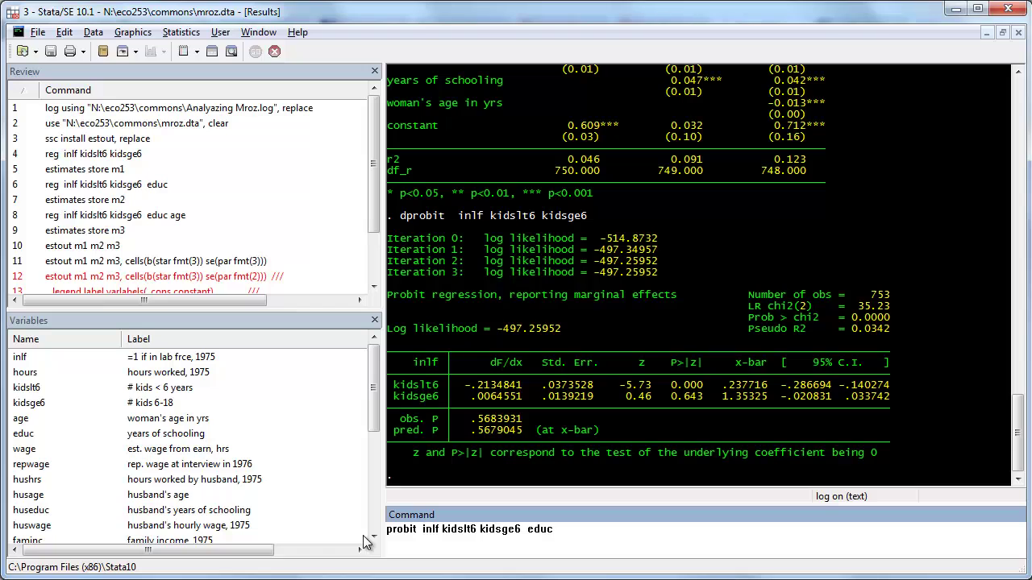
pyautogui.tripleClick(385, 530)
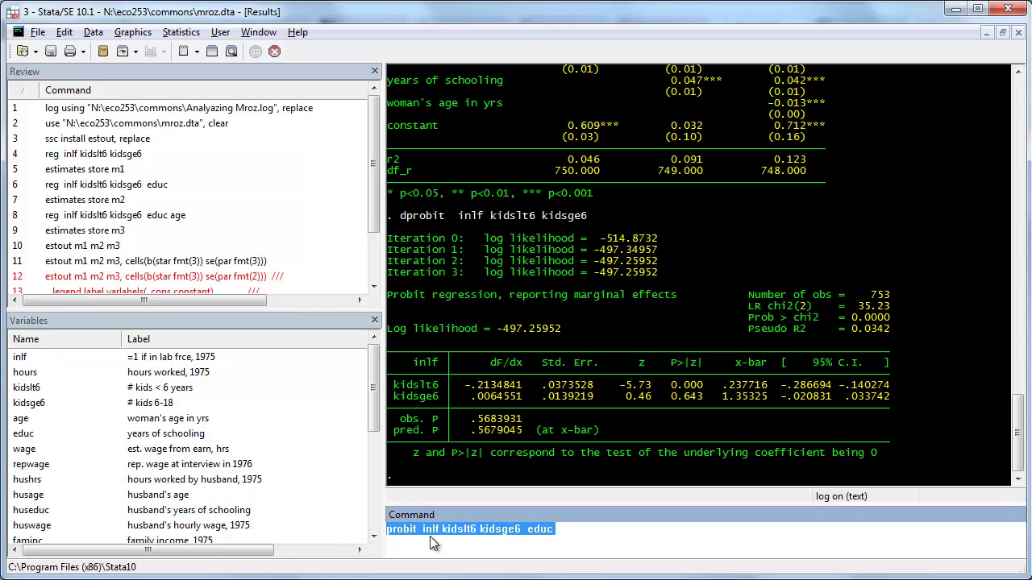
pyautogui.click(388, 529)
pyautogui.write('d')
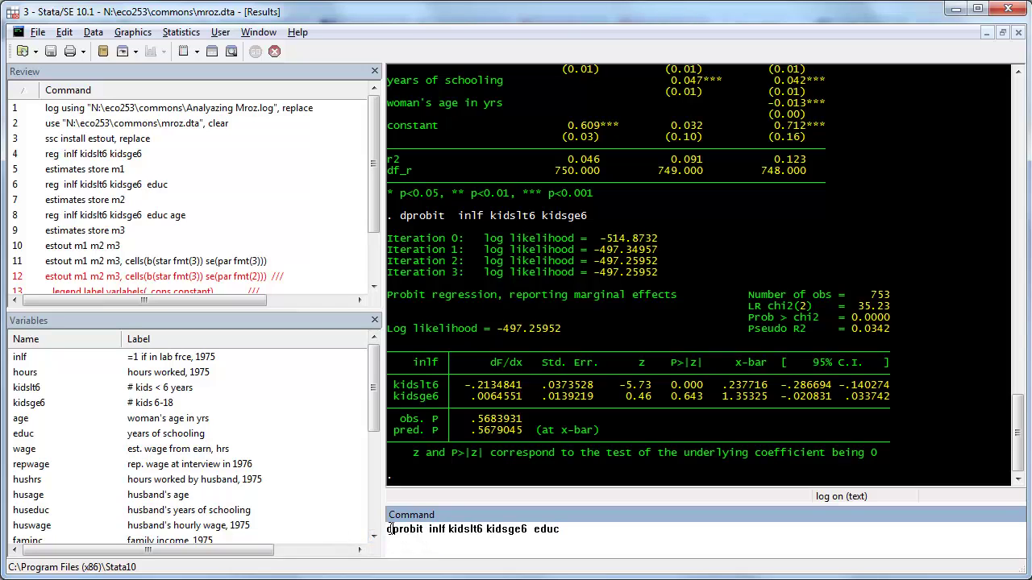
pyautogui.press('Return')
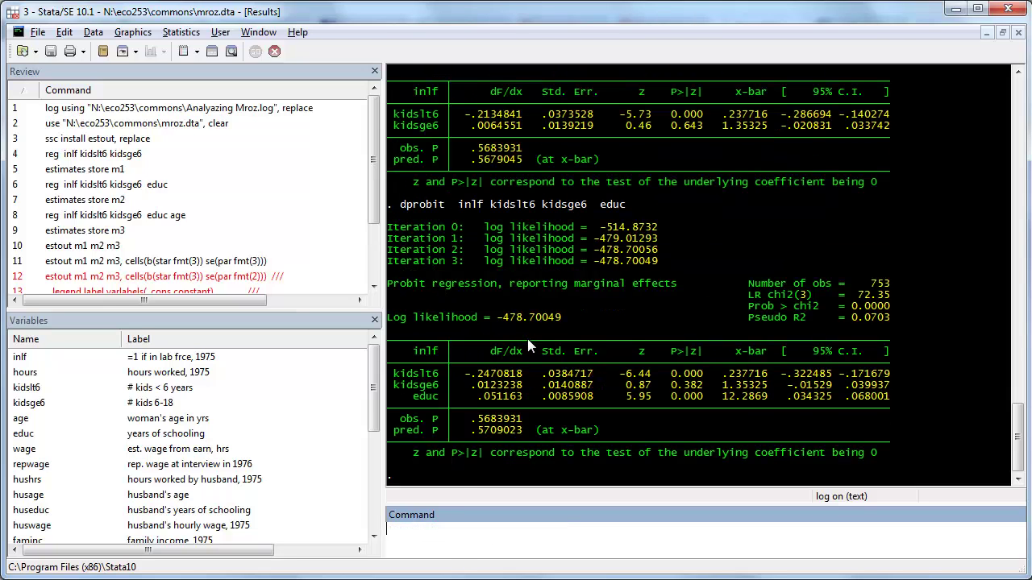
# Store the estimates of the dprobit model with educ as m5, adapting an earlier estimates store command
pyautogui.click(121, 230)
pyautogui.click(521, 528)
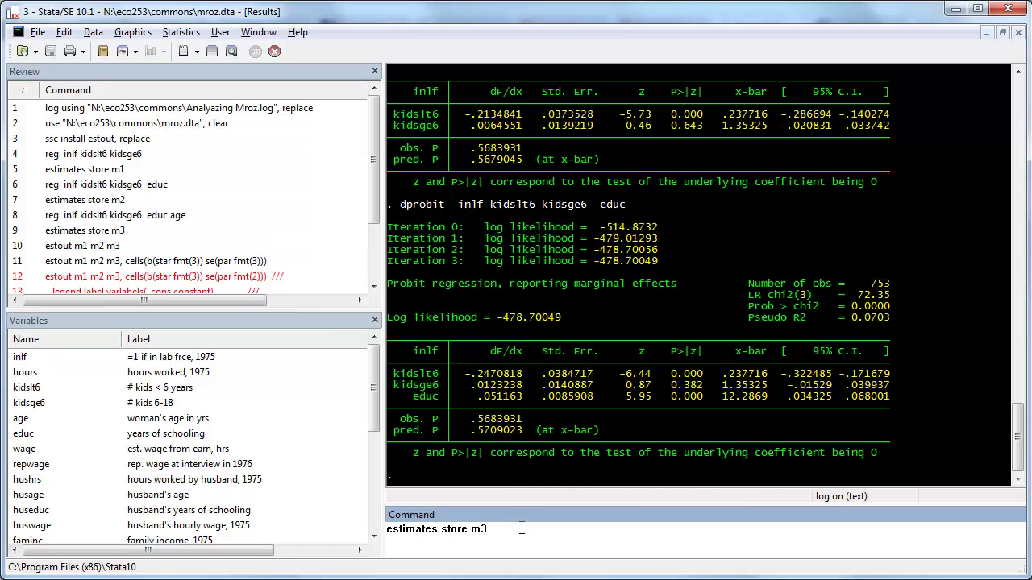
pyautogui.press('BackSpace')
pyautogui.write('5')
pyautogui.press('Return')
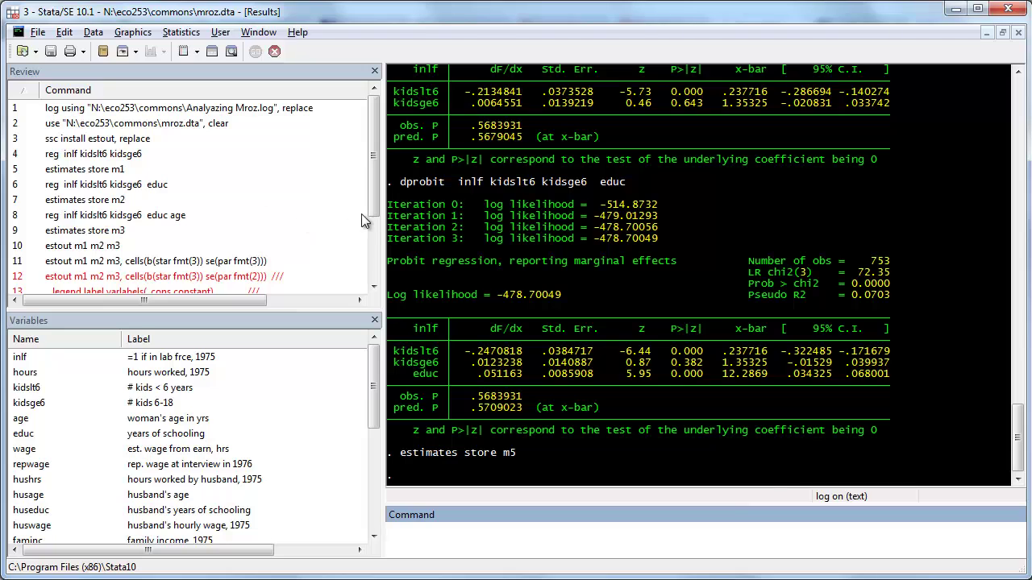
# Recall the estout command with stats(r2 df_r), replace models m1 m2 m3 with m4 m5, append the margin option, and run it
pyautogui.scroll(-2, 361, 214)
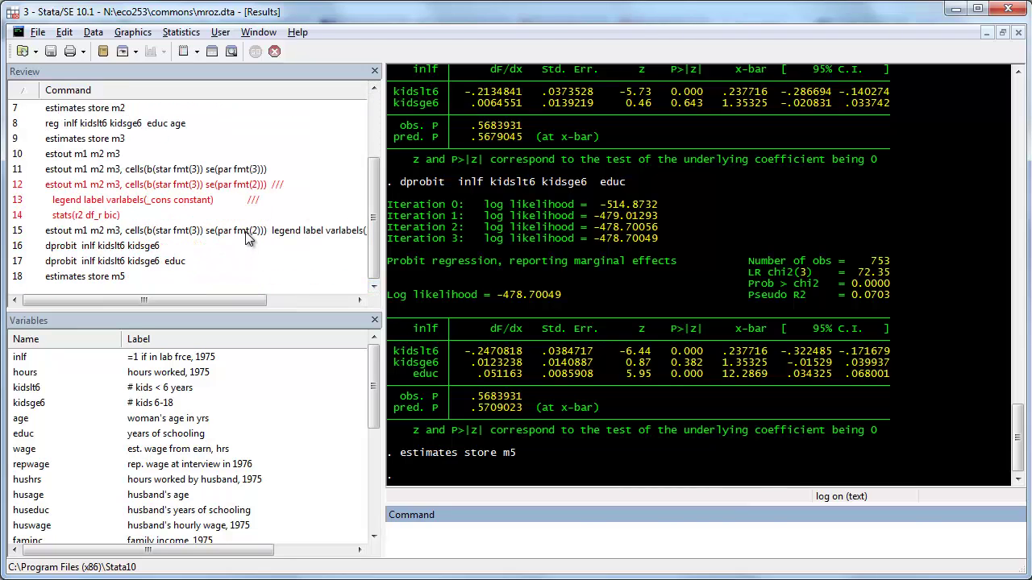
pyautogui.click(248, 231)
pyautogui.click(436, 530)
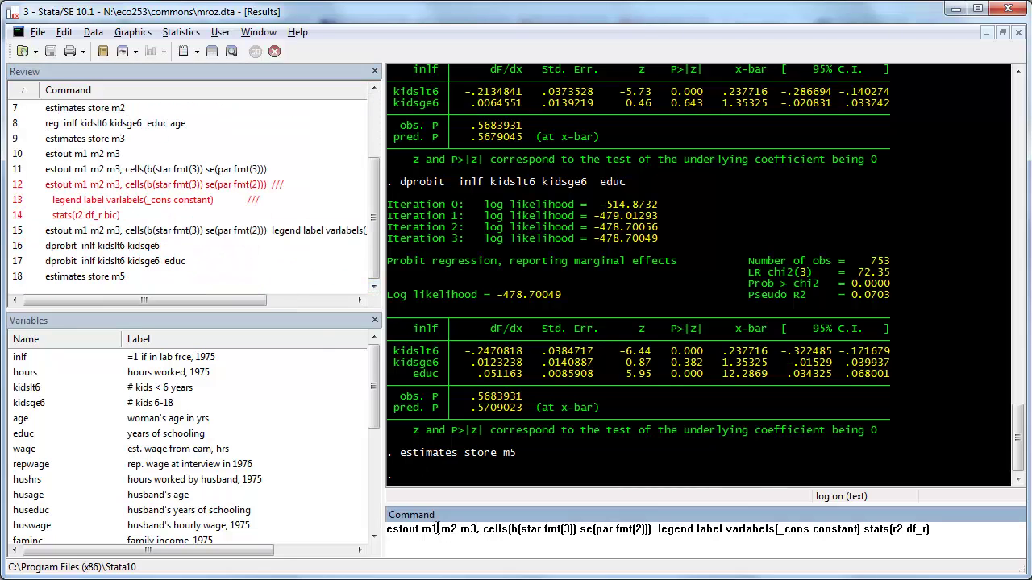
pyautogui.press('BackSpace')
pyautogui.write('4')
pyautogui.moveTo(450, 530); pyautogui.dragTo(479, 529)
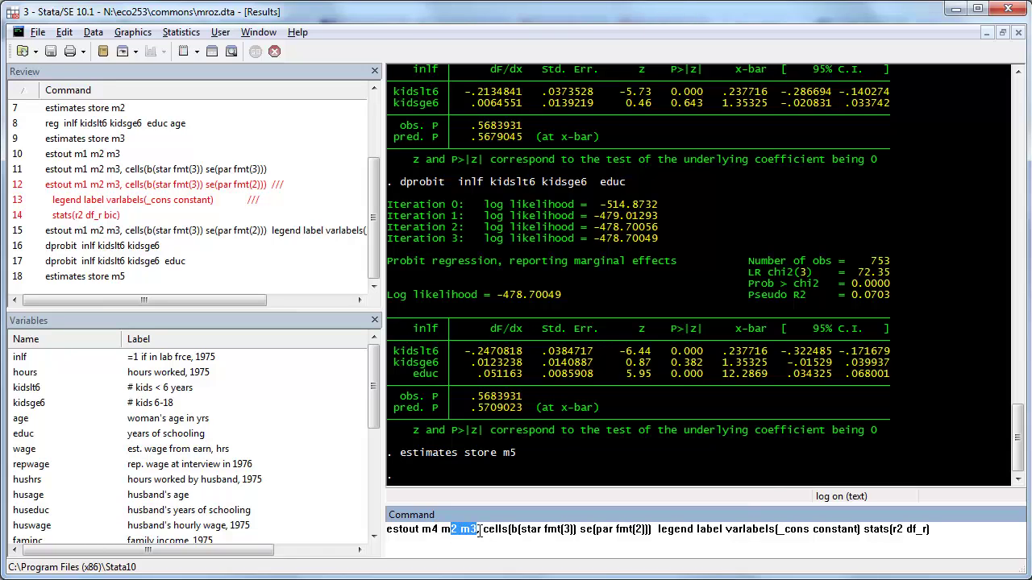
pyautogui.write('5')
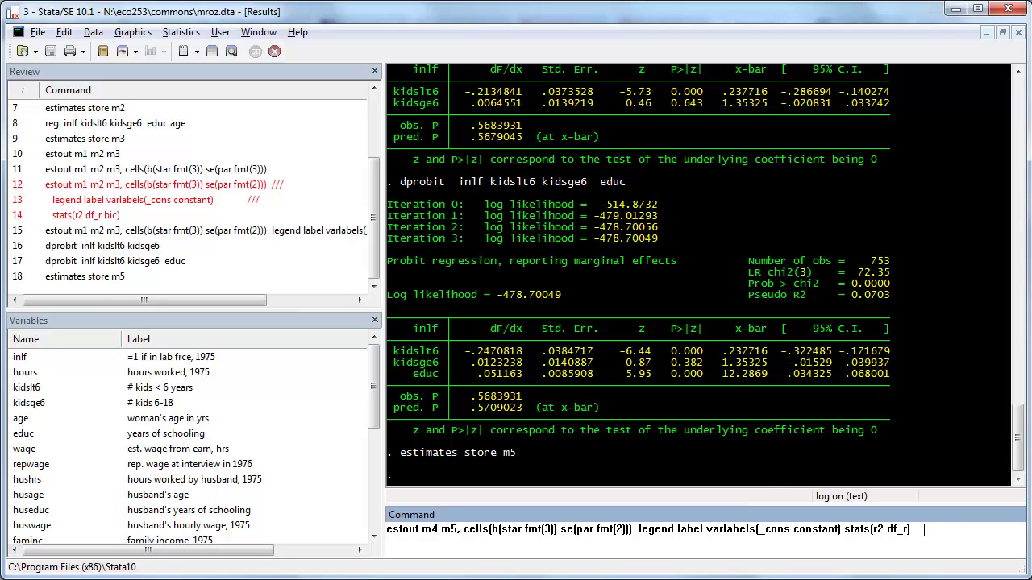
pyautogui.write('margin')
pyautogui.press('Return')
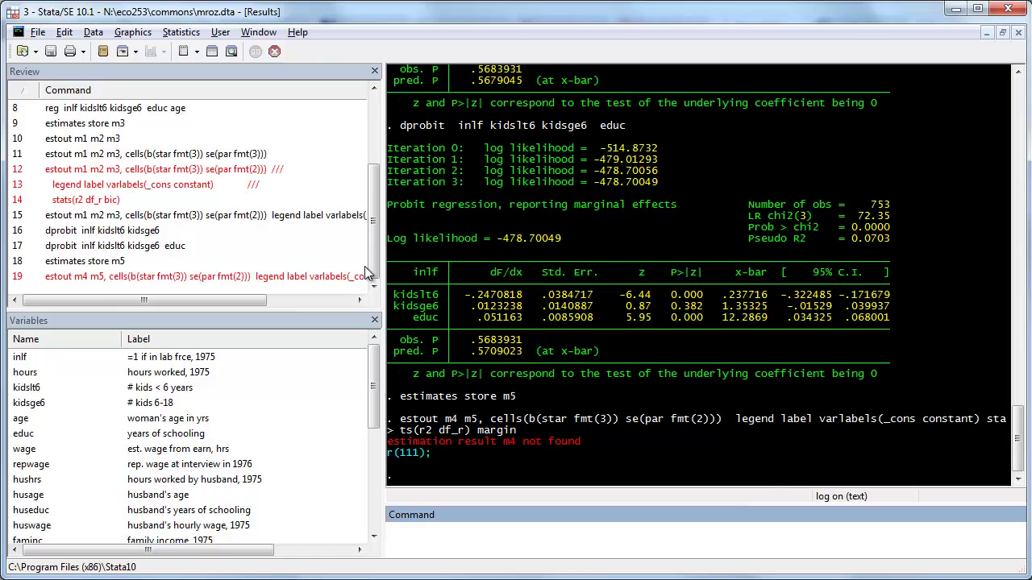
# Rerun "dprobit inlf kidslt6 kidsge6" and store its estimates as m4 by adapting the earlier estimates store command
pyautogui.moveTo(374, 255)
pyautogui.mouseDown()
pyautogui.moveTo(375, 224)
pyautogui.moveTo(376, 269)
pyautogui.mouseUp()
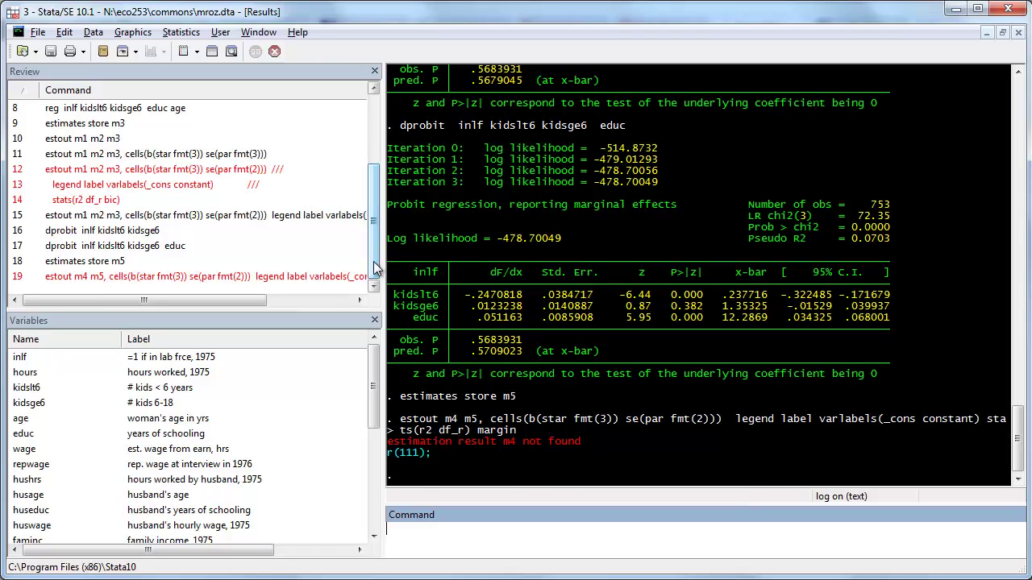
pyautogui.click(135, 233)
pyautogui.press('Return')
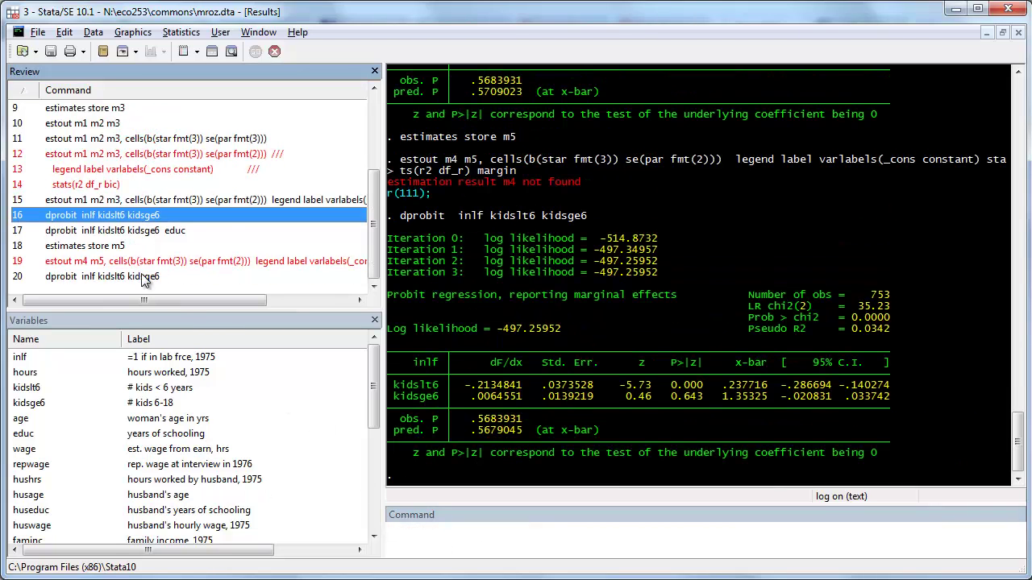
pyautogui.click(124, 247)
pyautogui.click(508, 528)
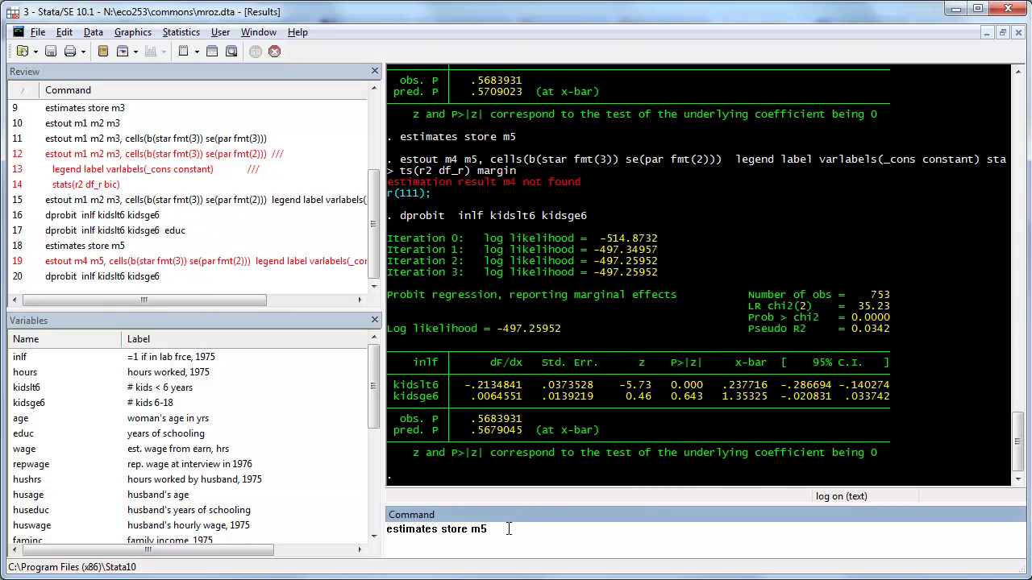
pyautogui.press('BackSpace')
pyautogui.write('4')
pyautogui.press('Return')
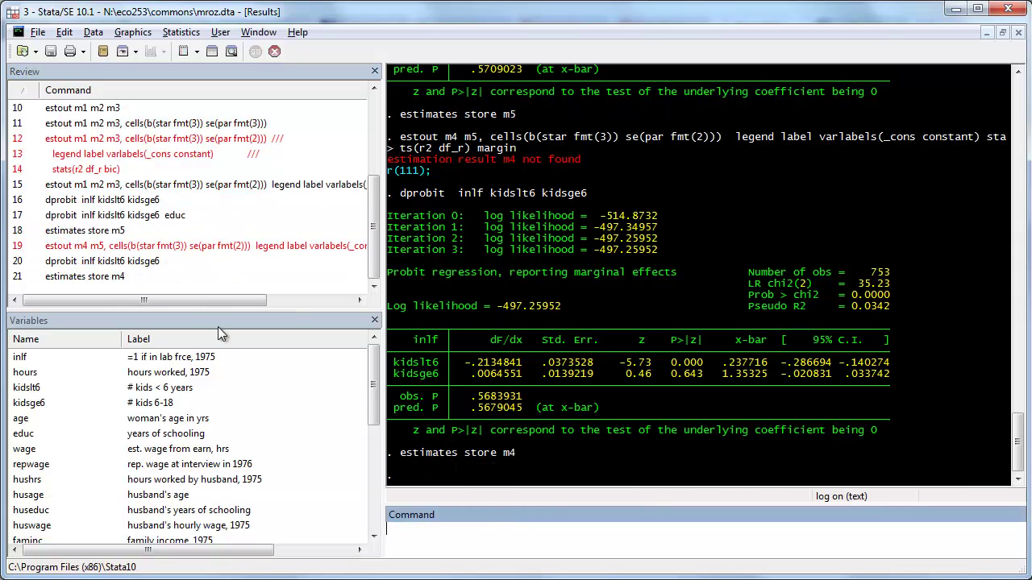
# Rerun the recalled estout command for m4 and m5 with the margin option
pyautogui.click(156, 248)
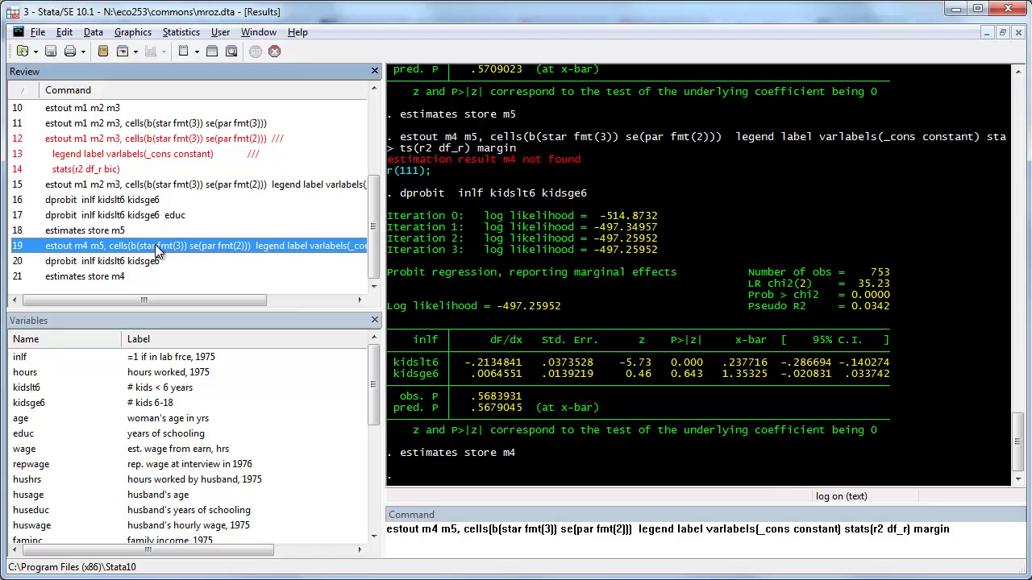
pyautogui.press('Return')
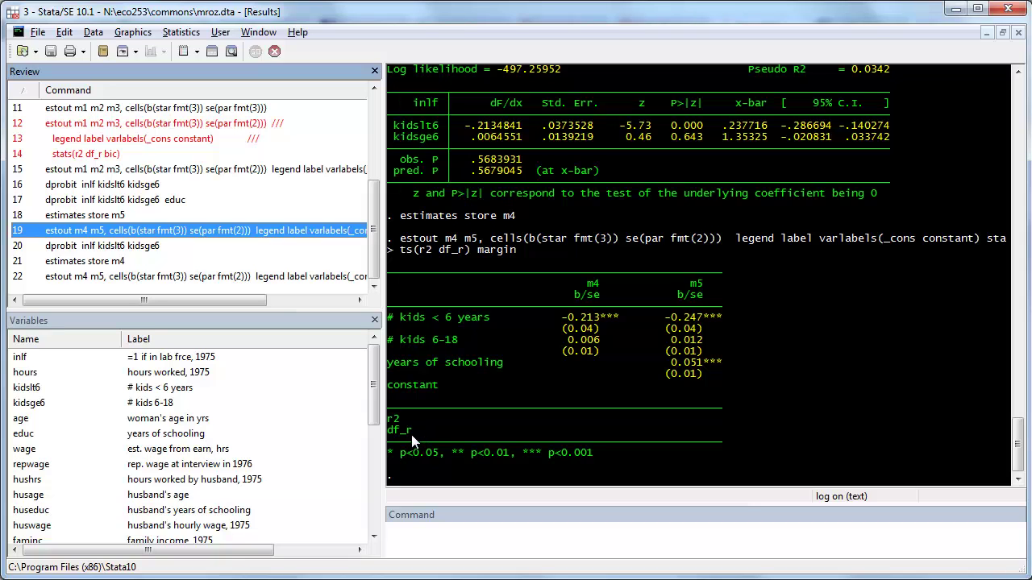
pyautogui.click(413, 528)
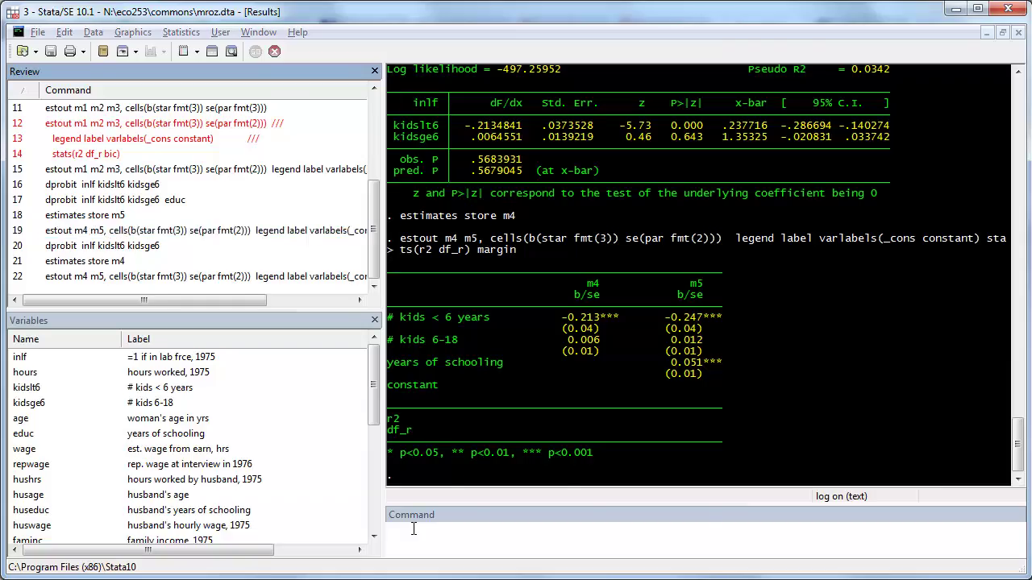
# Switch to the Stata FAQ page on estout in the browser and examine its example commands with stats options
pyautogui.hotkey('alt', 'Tab')
pyautogui.scroll(-10, 675, 441)
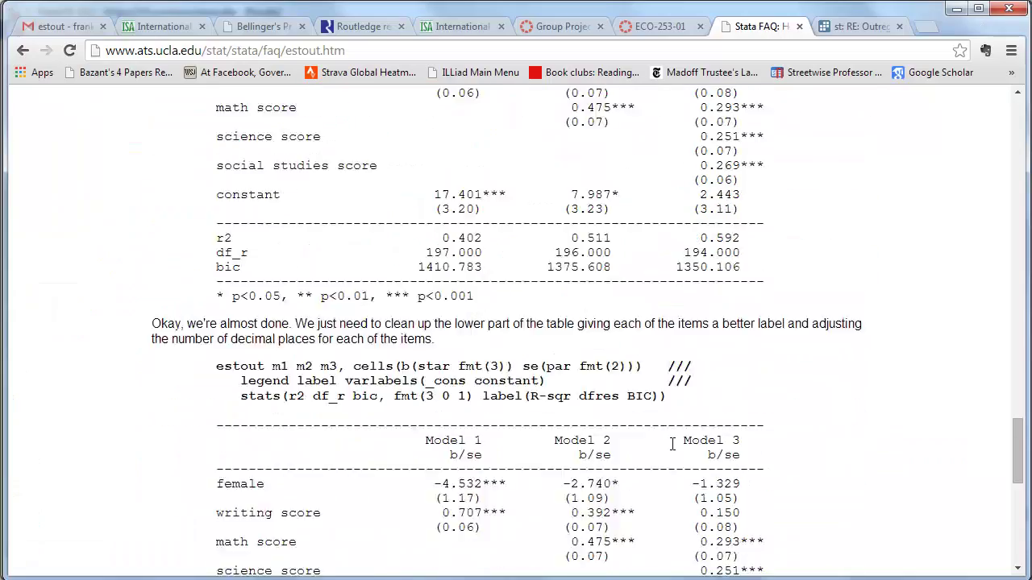
pyautogui.scroll(15, 672, 442)
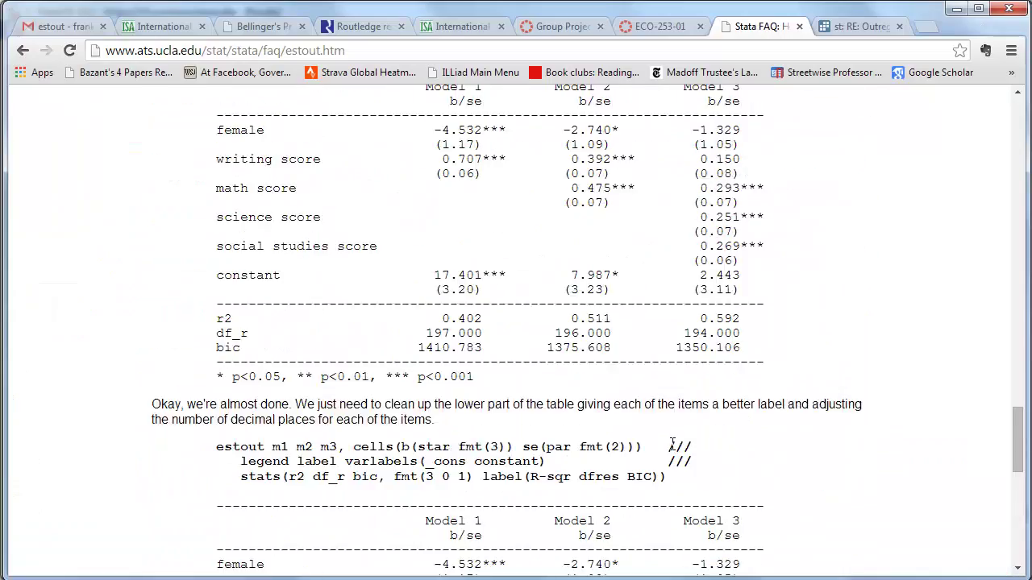